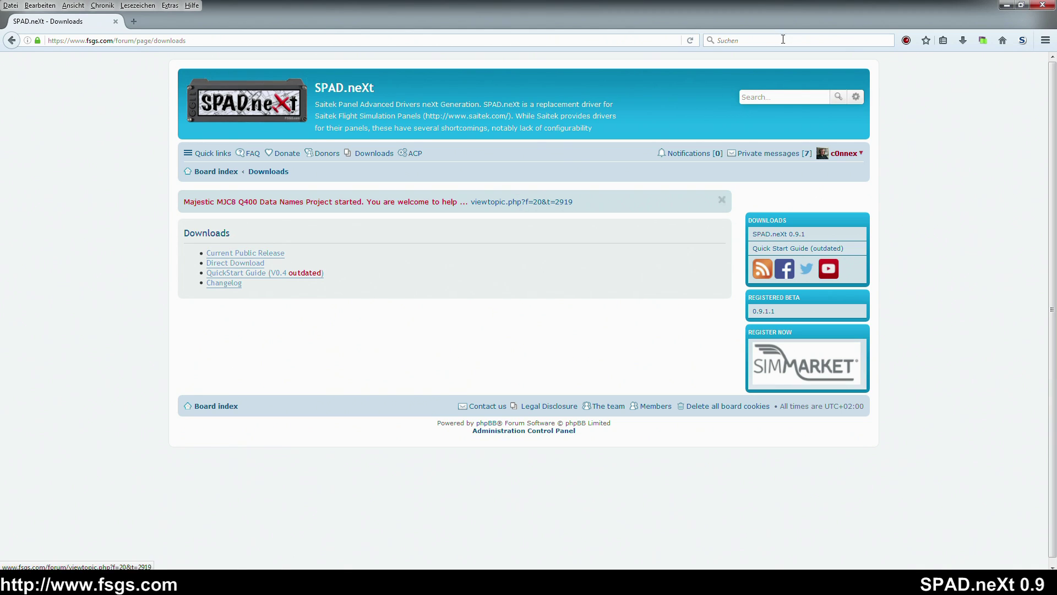
- Minimize the browser on the fsgs.com Downloads page to reveal the SPAD.neXt installer on the desktop
{"action": "left_click", "coordinate": [1005, 5]}
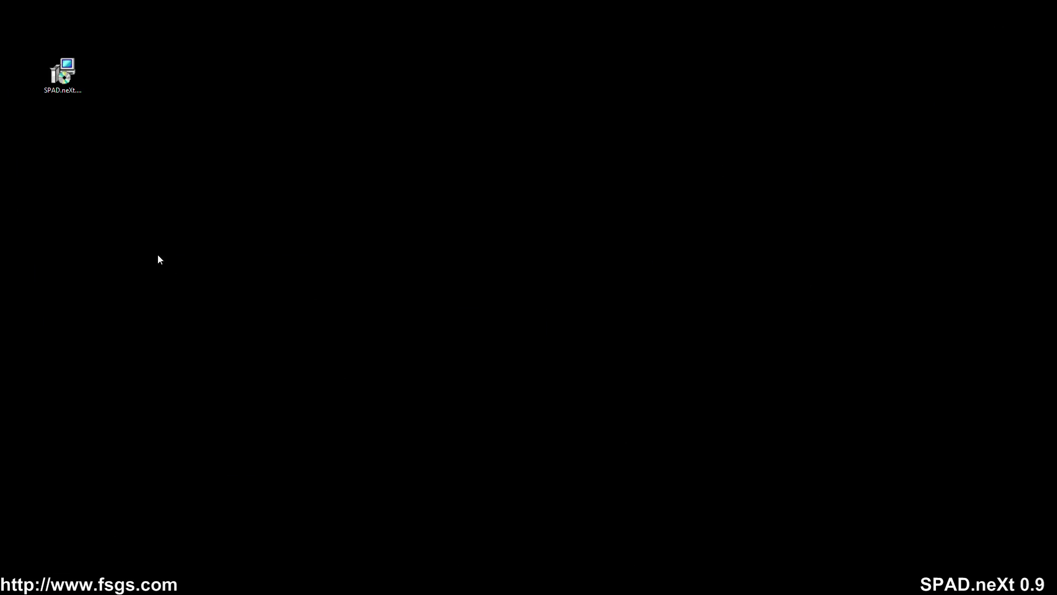
- Run the SPAD.neXt installer, pass the welcome page, and accept the license terms
{"action": "double_click", "coordinate": [62, 72]}
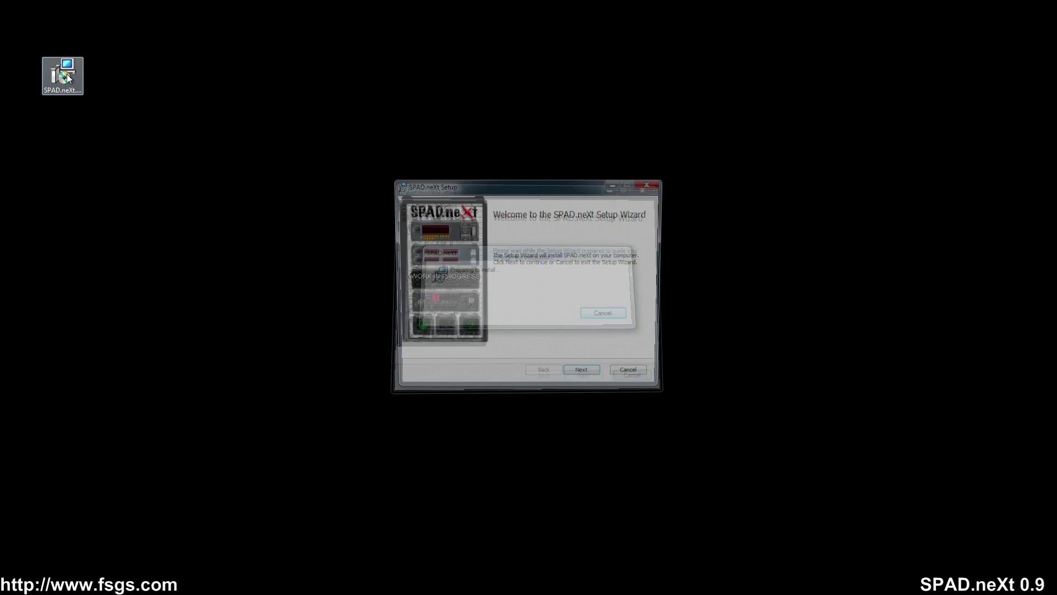
{"action": "left_click", "coordinate": [584, 380]}
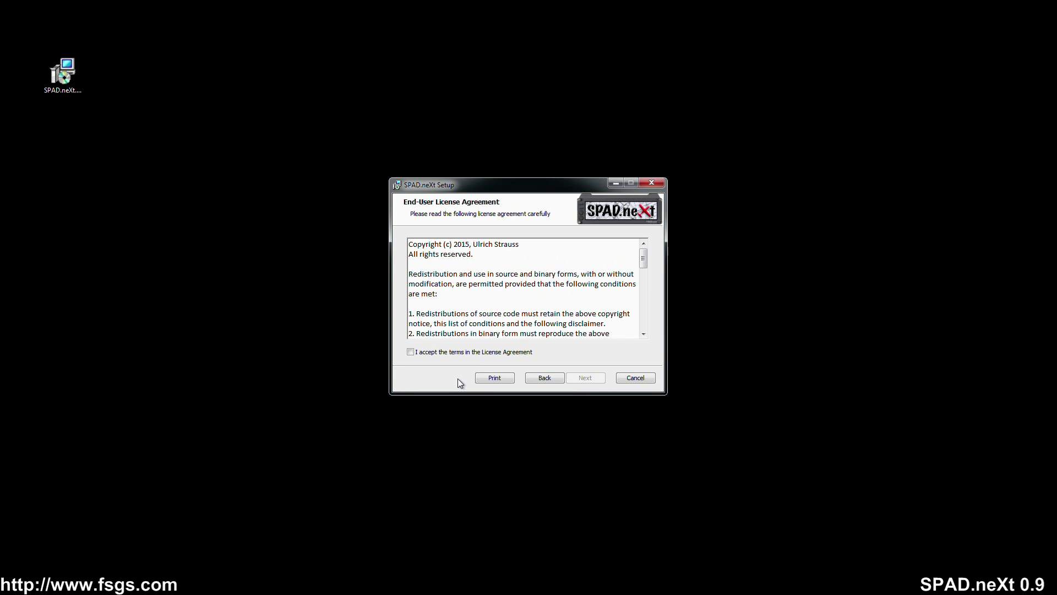
{"action": "left_click", "coordinate": [426, 352]}
{"action": "left_click", "coordinate": [585, 380]}
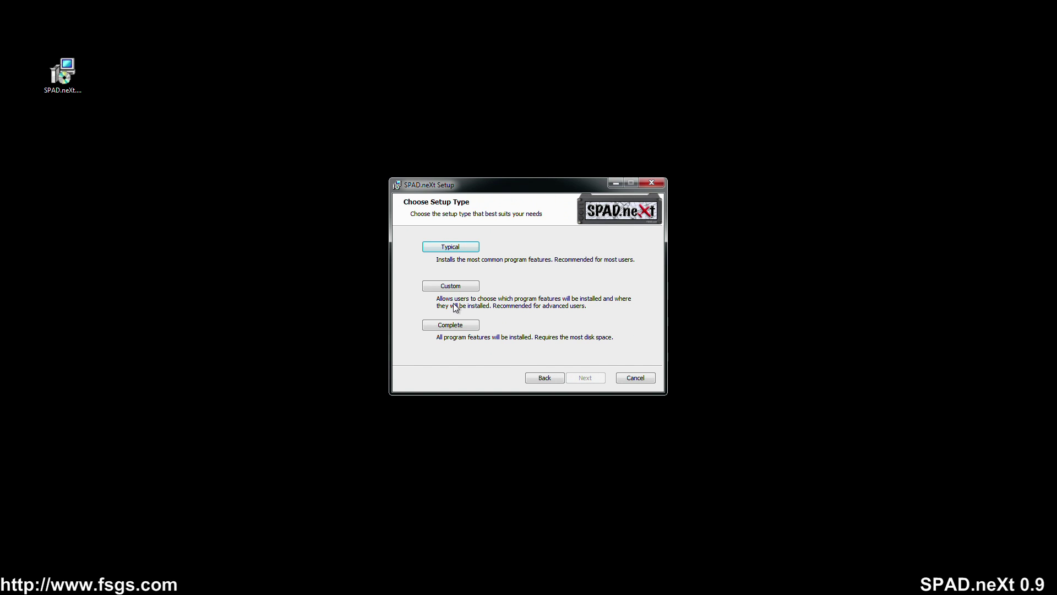
- Choose Custom setup and change the SPAD.neXt install folder to D:\SPAD.neXt\
{"action": "left_click", "coordinate": [465, 285]}
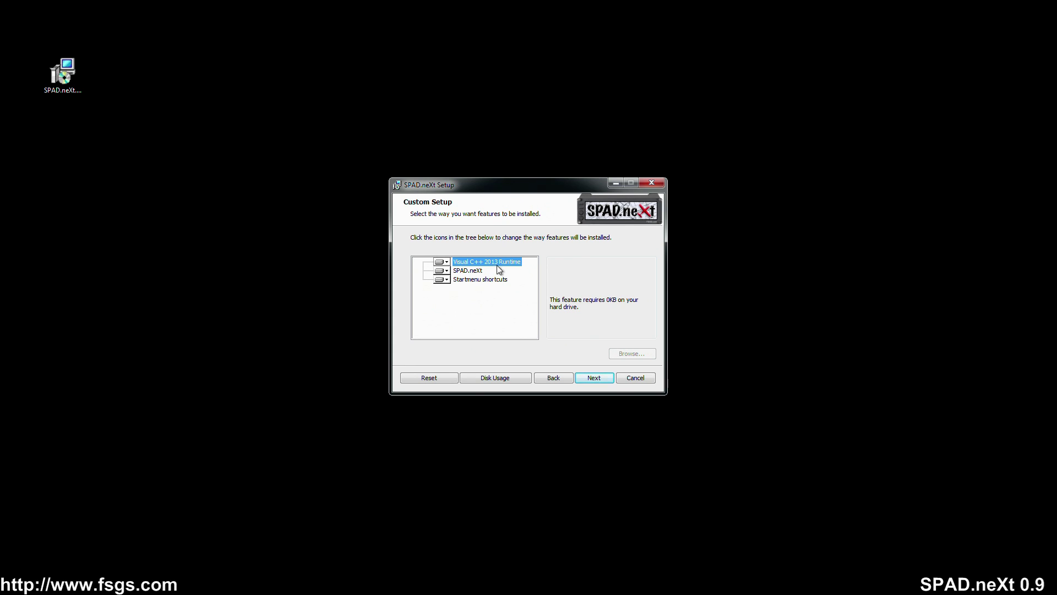
{"action": "left_click", "coordinate": [467, 271]}
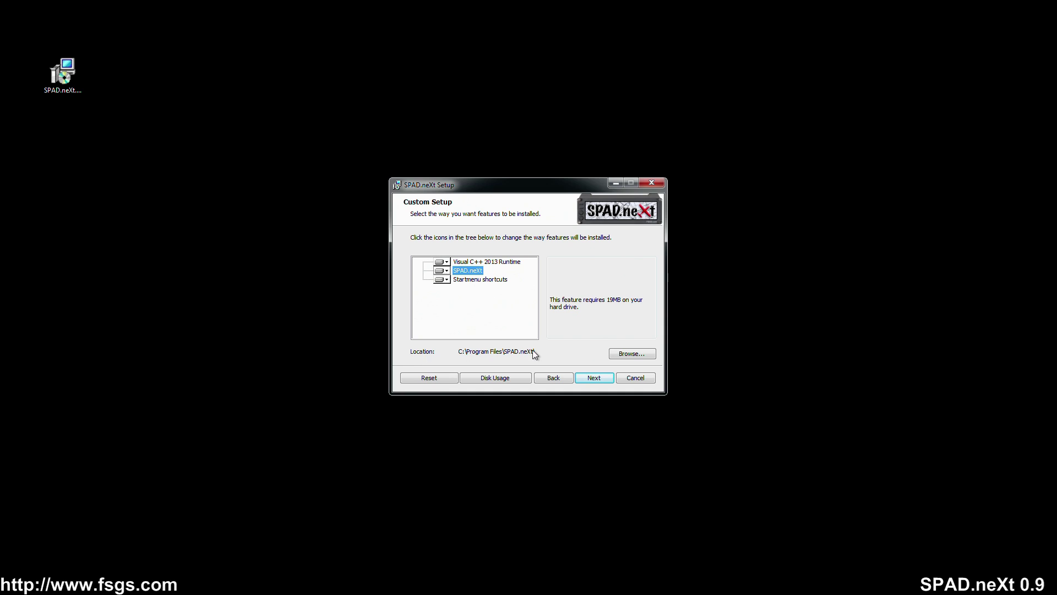
{"action": "left_click", "coordinate": [631, 353]}
{"action": "left_click", "coordinate": [458, 348]}
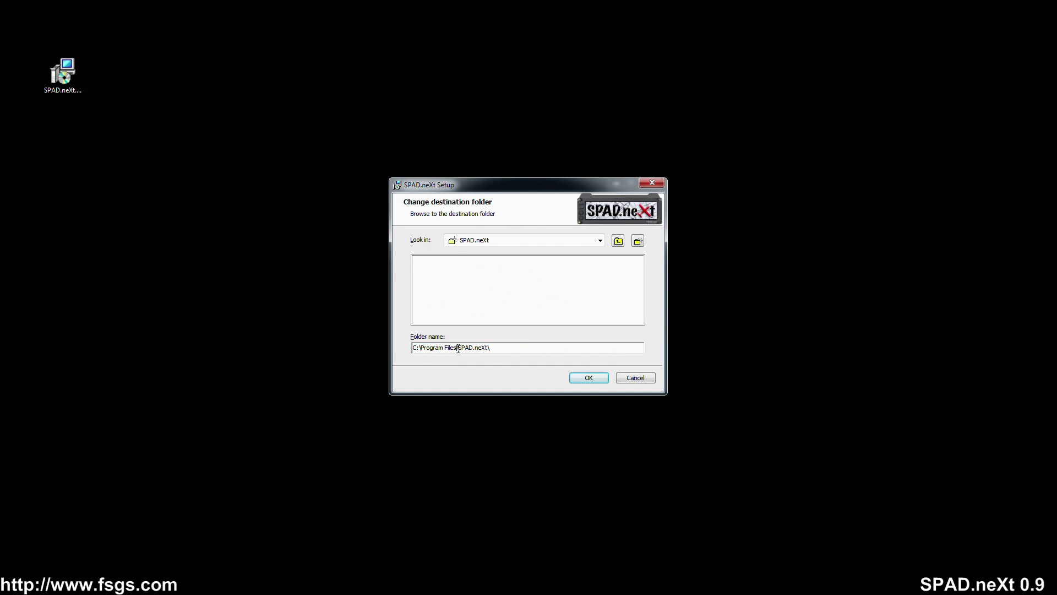
{"action": "key", "text": "BackSpace"}
{"action": "key", "text": "BackSpace"}
{"action": "key", "text": "BackSpace"}
{"action": "key", "text": "BackSpace"}
{"action": "key", "text": "BackSpace"}
{"action": "key", "text": "BackSpace"}
{"action": "key", "text": "BackSpace"}
{"action": "key", "text": "BackSpace"}
{"action": "key", "text": "BackSpace"}
{"action": "key", "text": "BackSpace"}
{"action": "key", "text": "BackSpace"}
{"action": "key", "text": "BackSpace"}
{"action": "key", "text": "BackSpace"}
{"action": "key", "text": "BackSpace"}
{"action": "key", "text": "BackSpace"}
{"action": "key", "text": "BackSpace"}
{"action": "type", "text": "d:"}
{"action": "left_click", "coordinate": [589, 378]}
- Install SPAD.neXt and close the finished setup wizard
{"action": "left_click", "coordinate": [587, 380]}
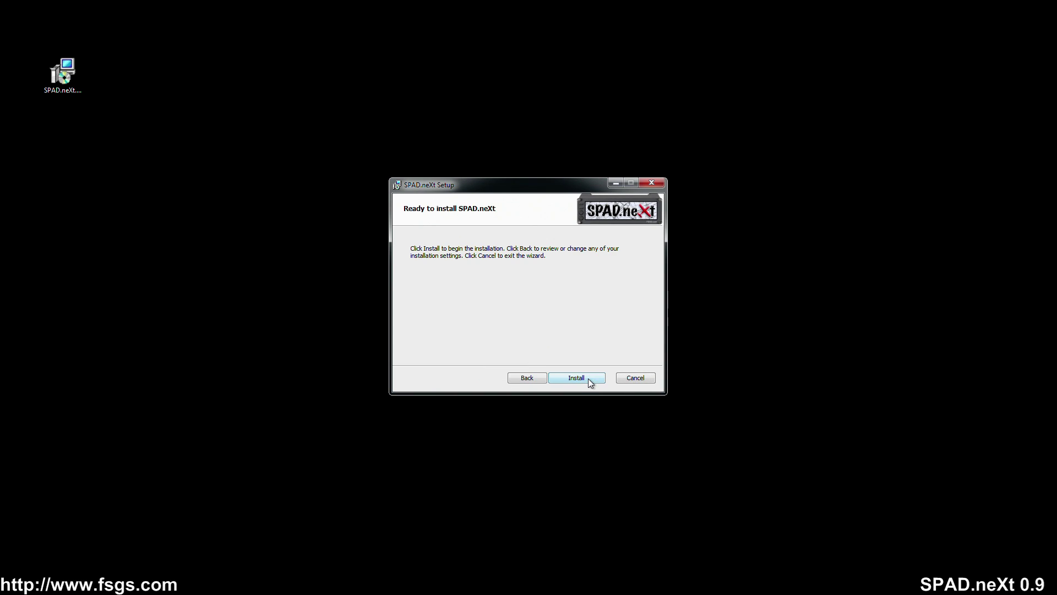
{"action": "left_click", "coordinate": [579, 377]}
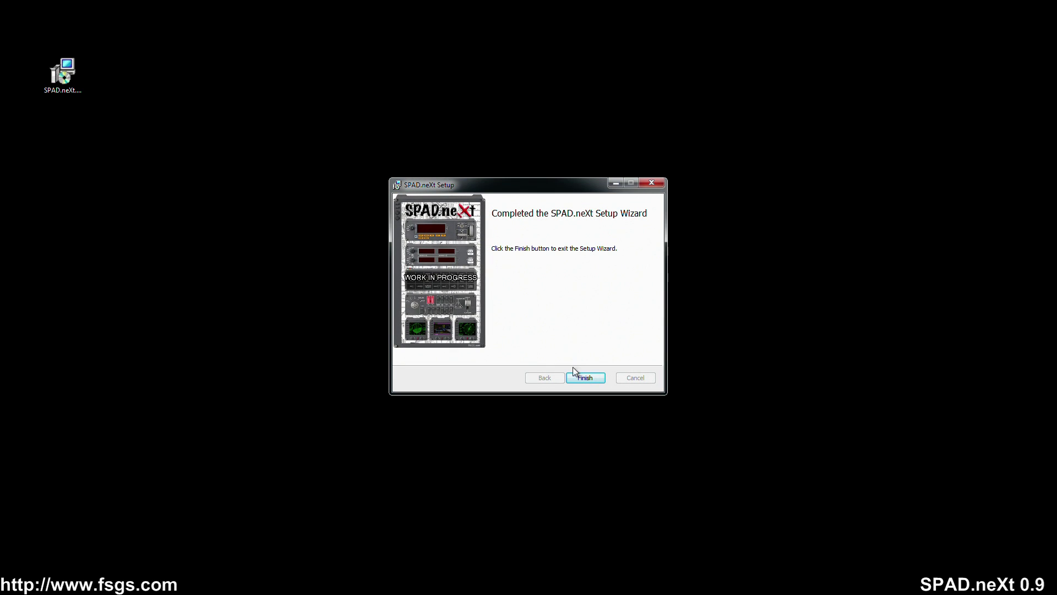
{"action": "left_click", "coordinate": [578, 376]}
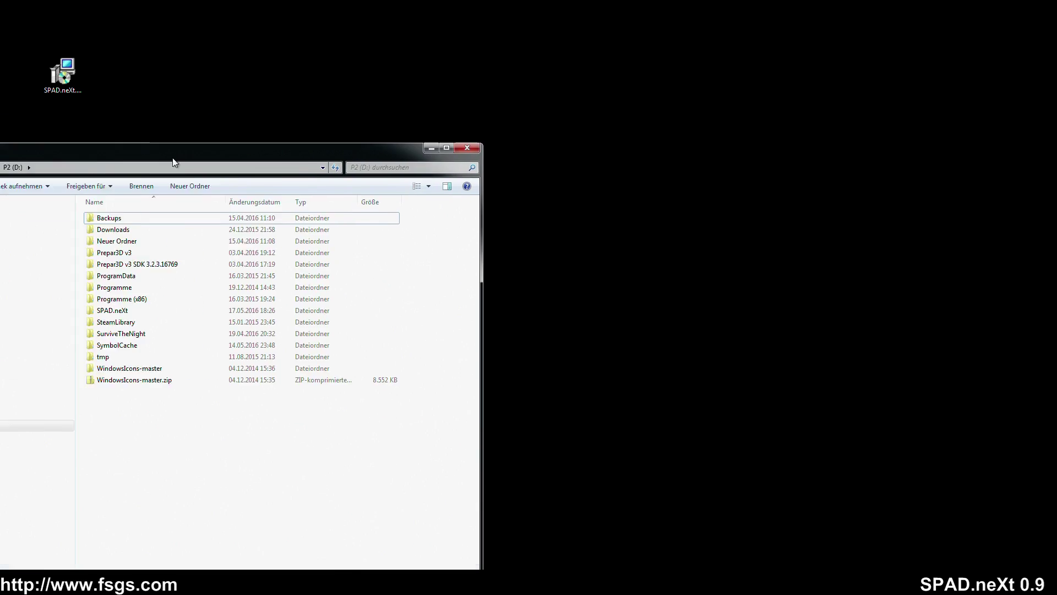
- Open the D:\SPAD.neXt folder in Explorer and select SPAD.neXt.exe
{"action": "left_click_drag", "start_coordinate": [175, 159], "coordinate": [541, 27]}
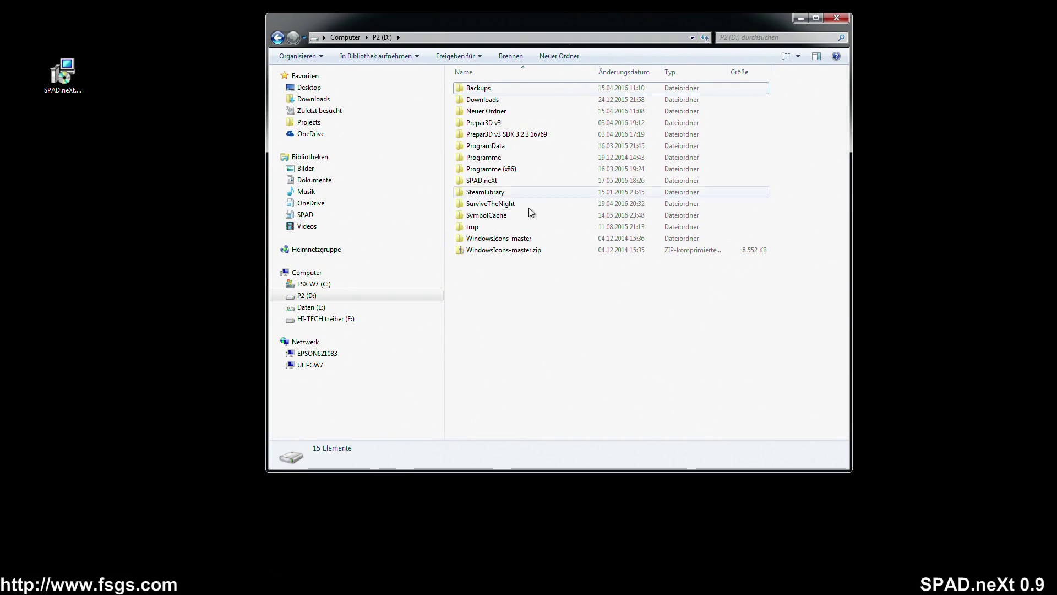
{"action": "left_click", "coordinate": [494, 181]}
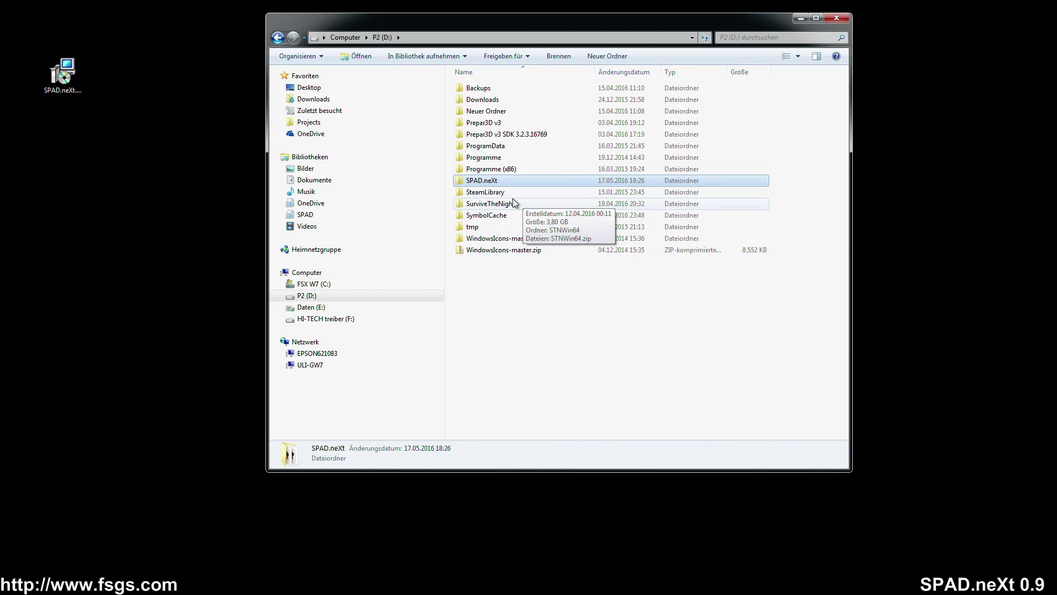
{"action": "double_click", "coordinate": [487, 181]}
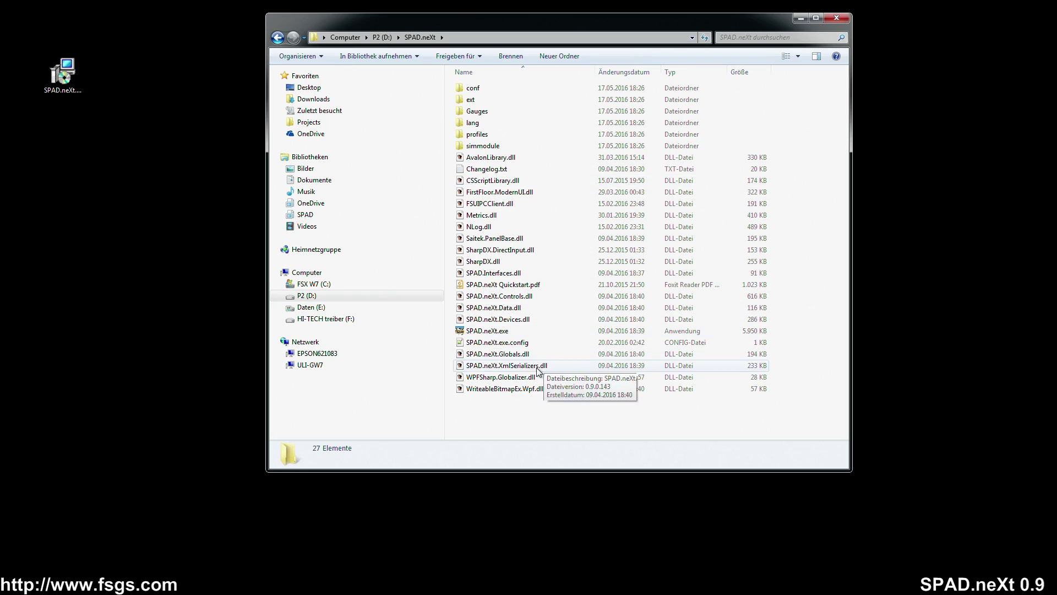
{"action": "left_click", "coordinate": [494, 332]}
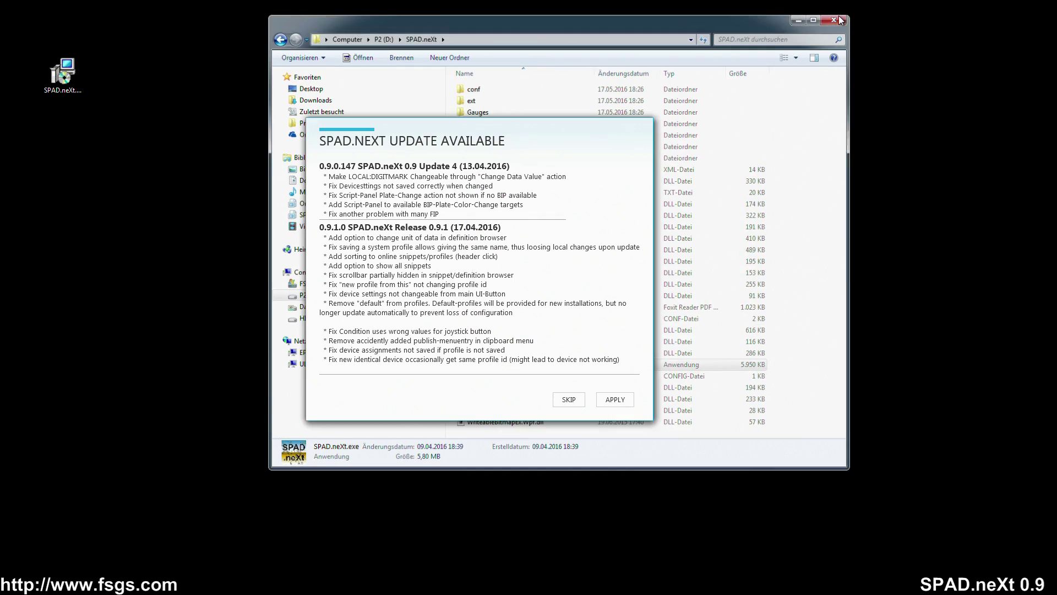
- Close Explorer, apply the SPAD.neXt 0.9.1 update, and close the updater after completion
{"action": "left_click", "coordinate": [837, 20]}
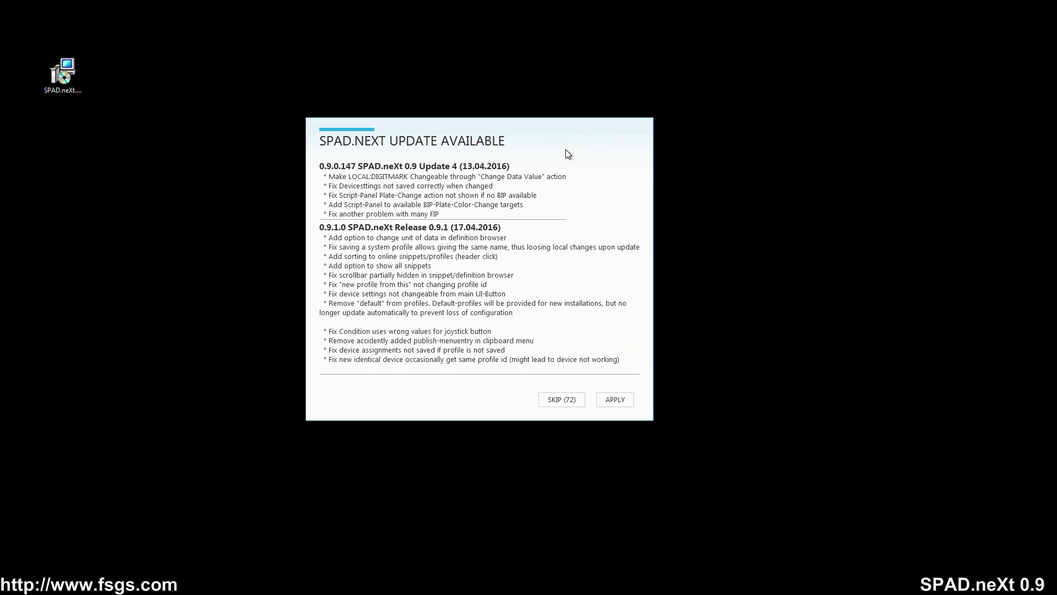
{"action": "left_click", "coordinate": [615, 400]}
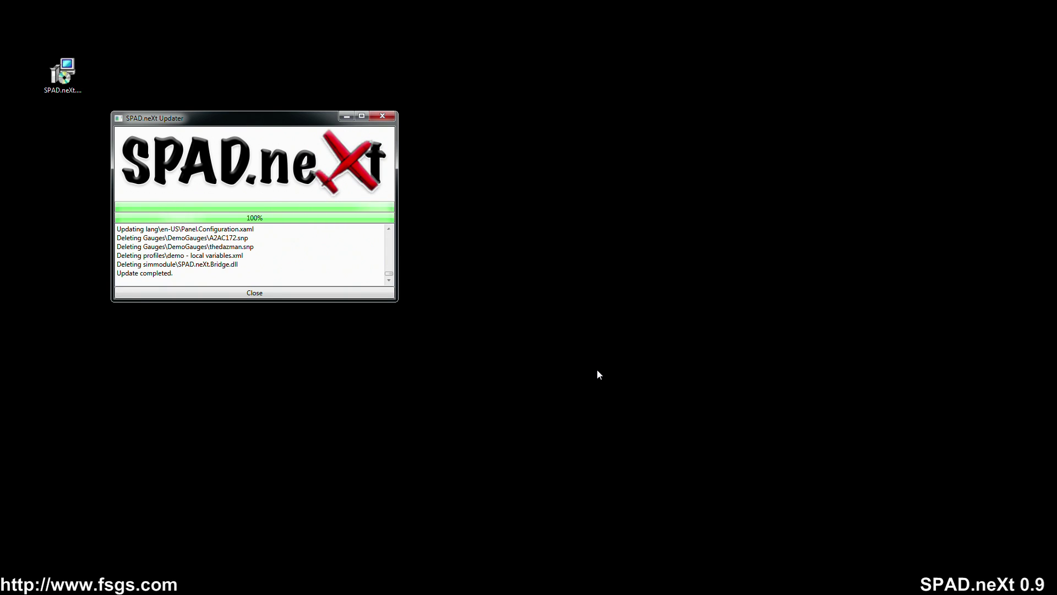
{"action": "left_click", "coordinate": [289, 297]}
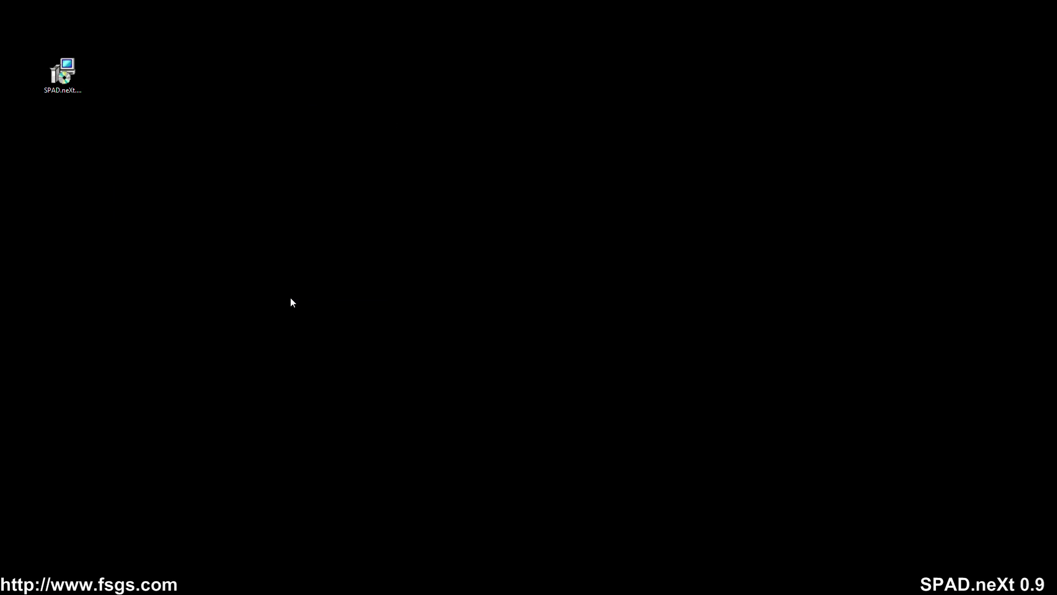
- Relaunch SPAD.neXt.exe from D:\SPAD.neXt and minimize the Explorer window
{"action": "key", "text": "super+e"}
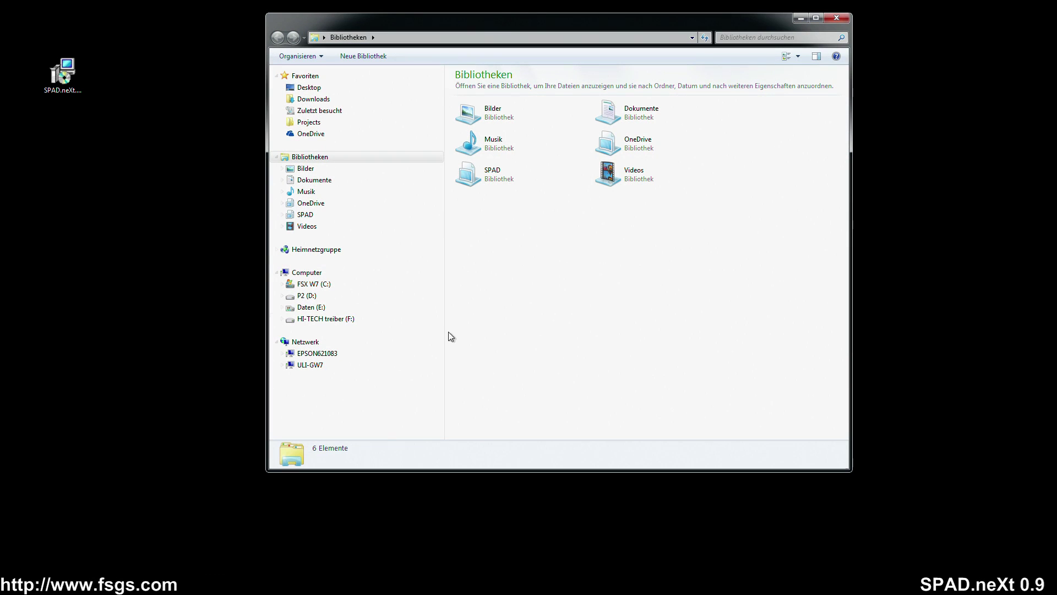
{"action": "left_click", "coordinate": [421, 295]}
{"action": "double_click", "coordinate": [482, 180]}
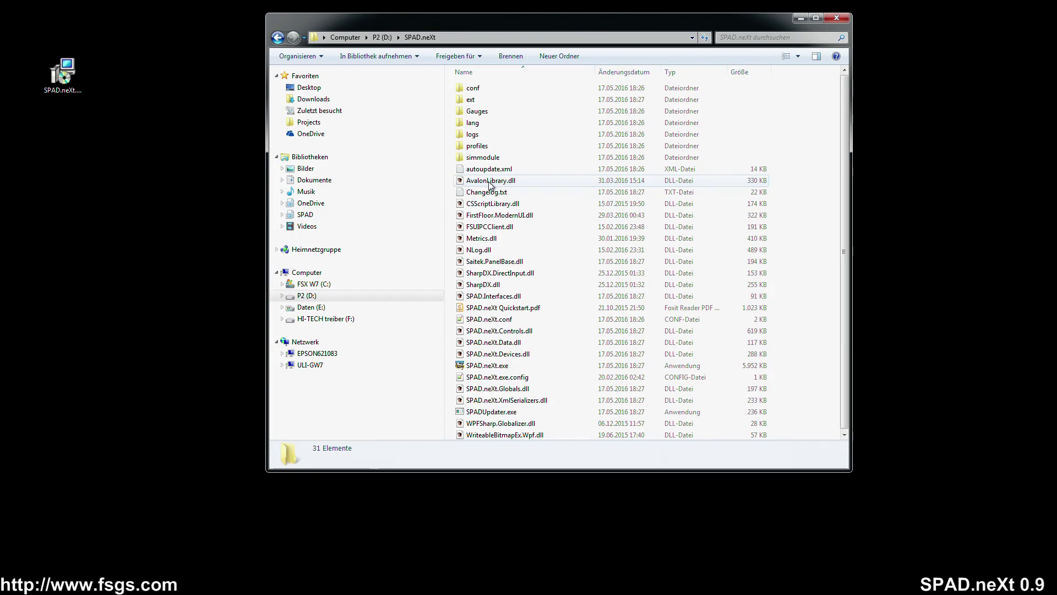
{"action": "left_click", "coordinate": [492, 368]}
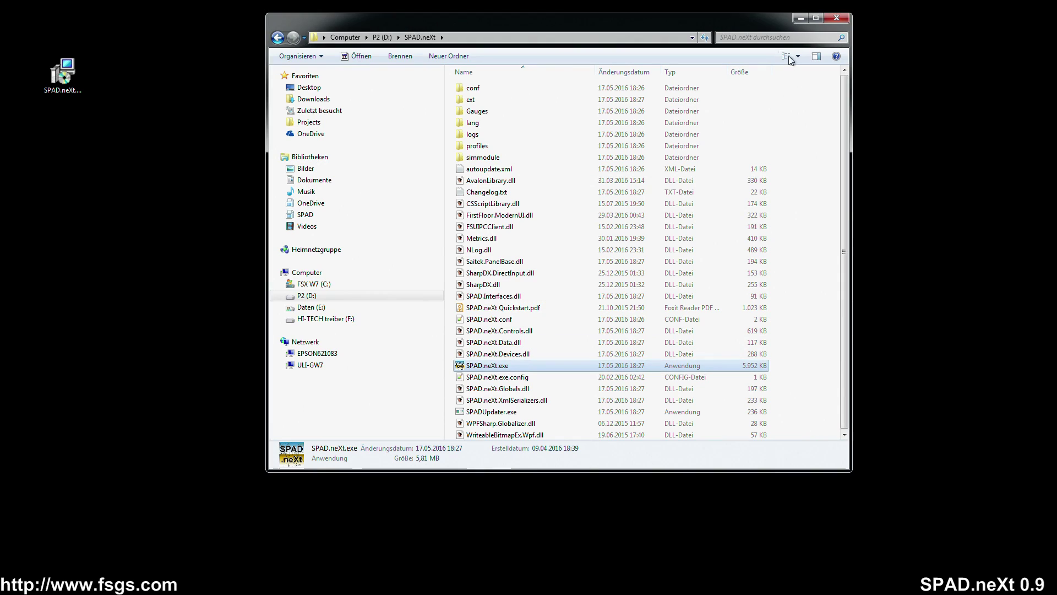
{"action": "left_click", "coordinate": [801, 18]}
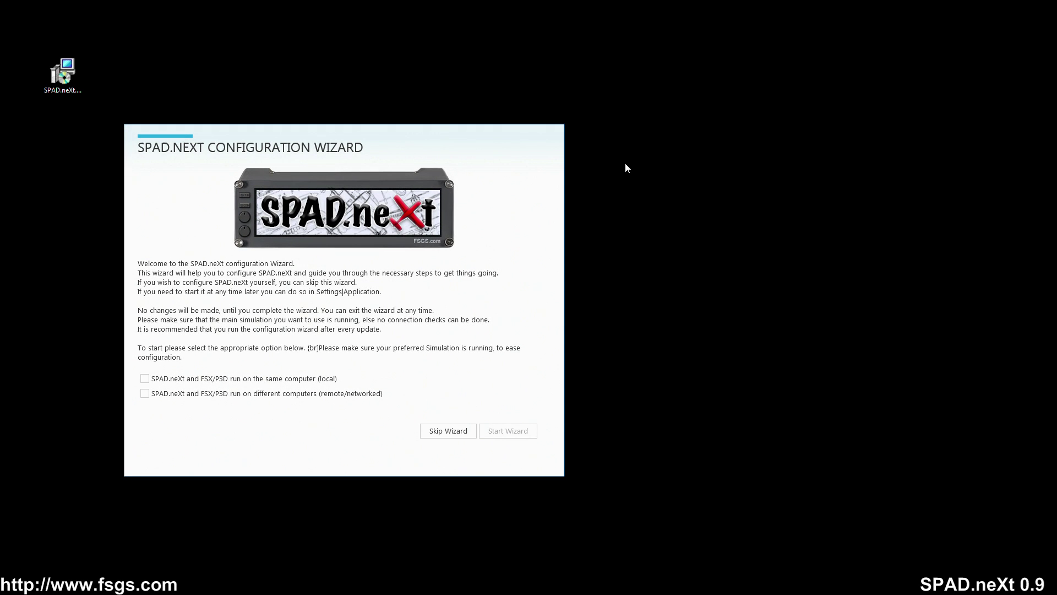
- Center the configuration wizard, choose the local same-computer simulator option, and start the wizard
{"action": "left_click_drag", "start_coordinate": [368, 133], "coordinate": [524, 82]}
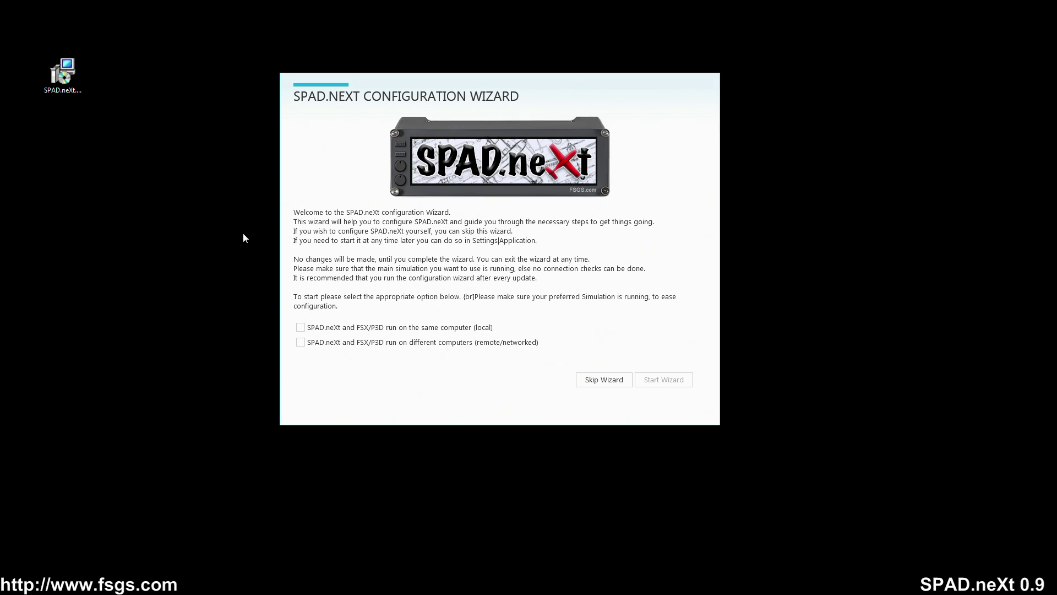
{"action": "left_click", "coordinate": [331, 328]}
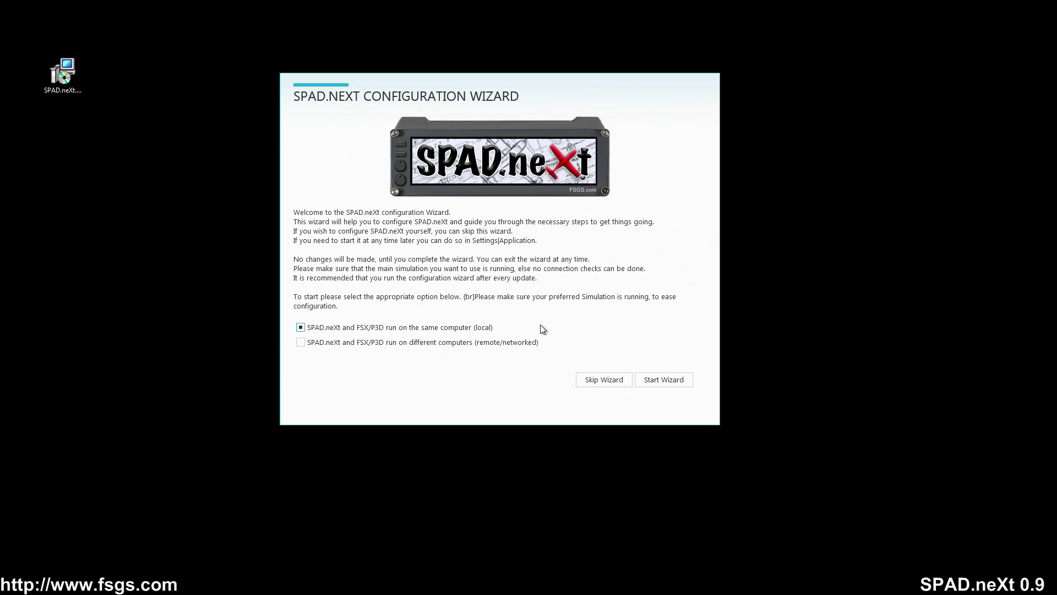
{"action": "left_click", "coordinate": [664, 381]}
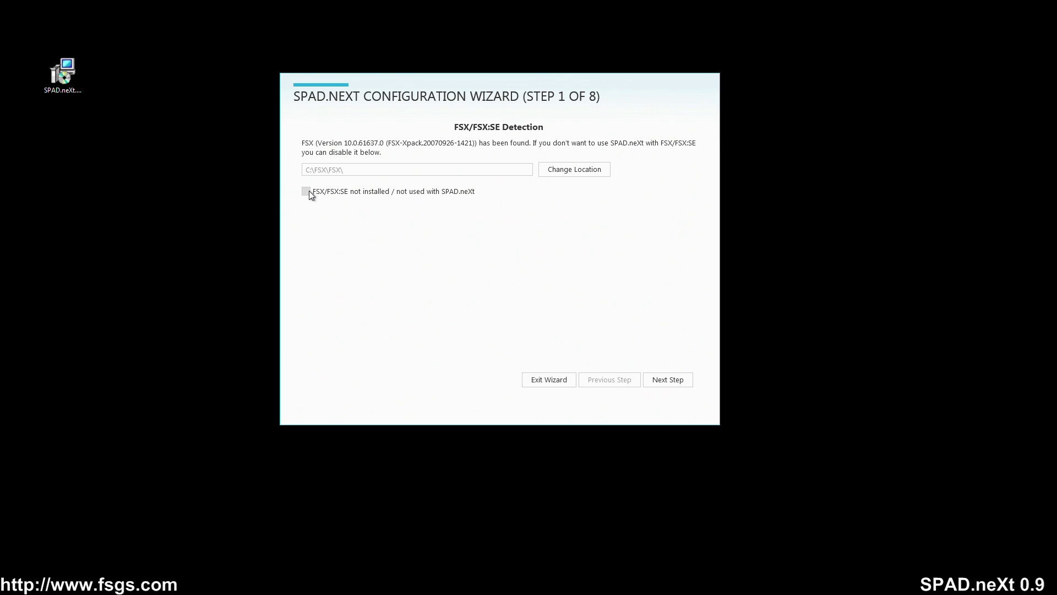
- Accept FSX and Prepar3D detection, leave FSUIPC enabled, and advance to SimConnect detection
{"action": "left_click", "coordinate": [669, 379]}
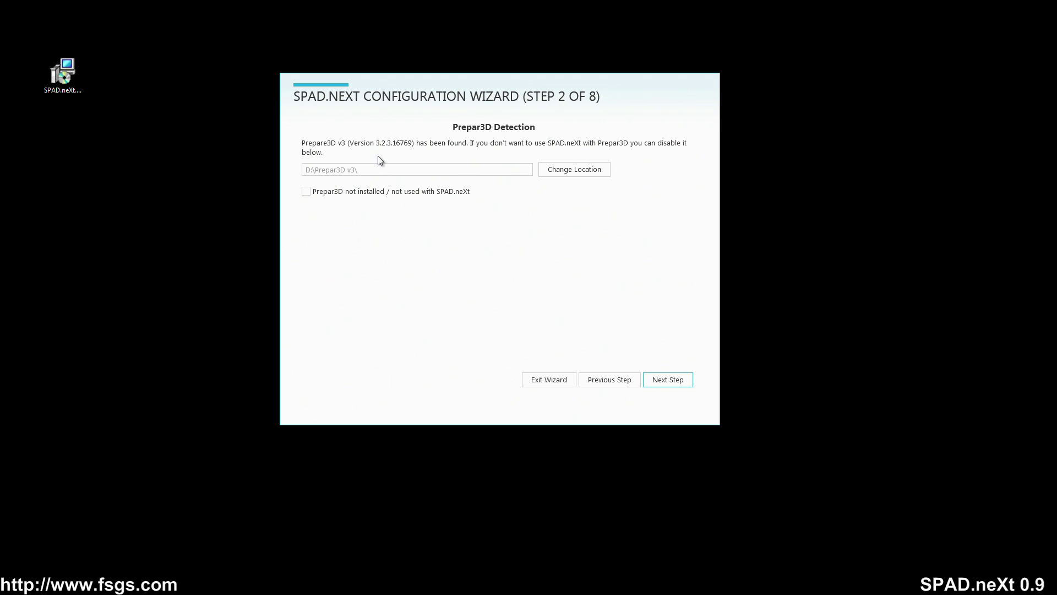
{"action": "left_click", "coordinate": [667, 379]}
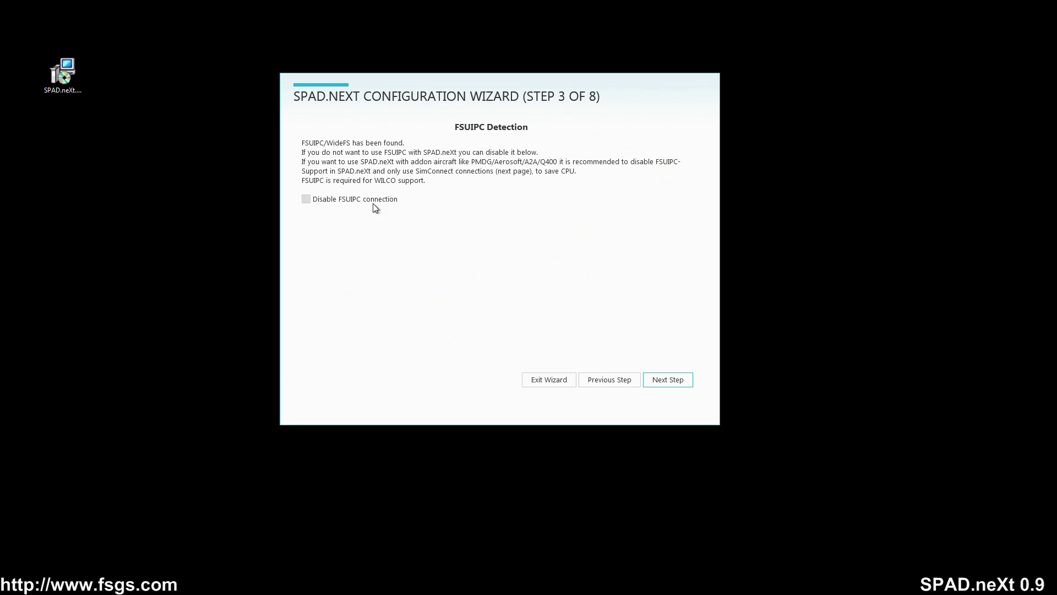
{"action": "left_click", "coordinate": [355, 203]}
{"action": "left_click", "coordinate": [355, 205]}
{"action": "left_click", "coordinate": [682, 382]}
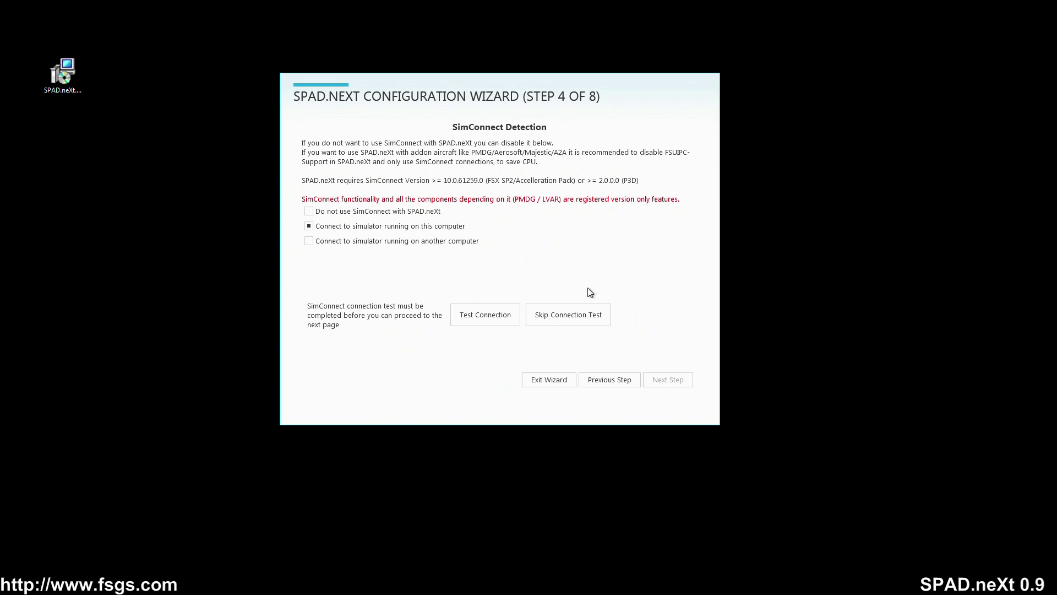
- Test the local SimConnect connection, dismiss the result, and advance to PMDG detection
{"action": "left_click", "coordinate": [480, 319]}
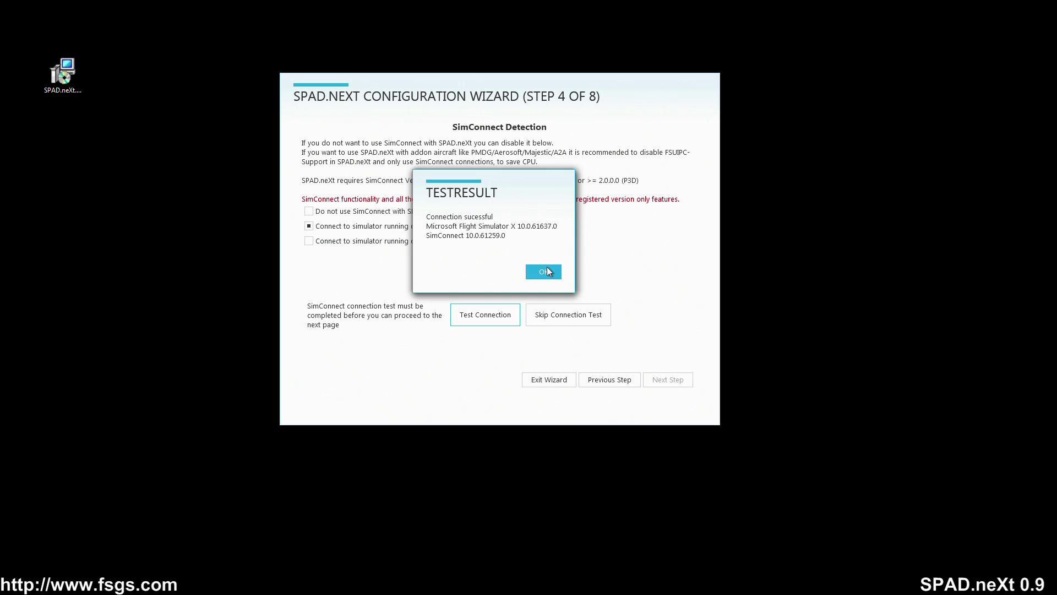
{"action": "left_click", "coordinate": [544, 272]}
{"action": "left_click", "coordinate": [675, 380]}
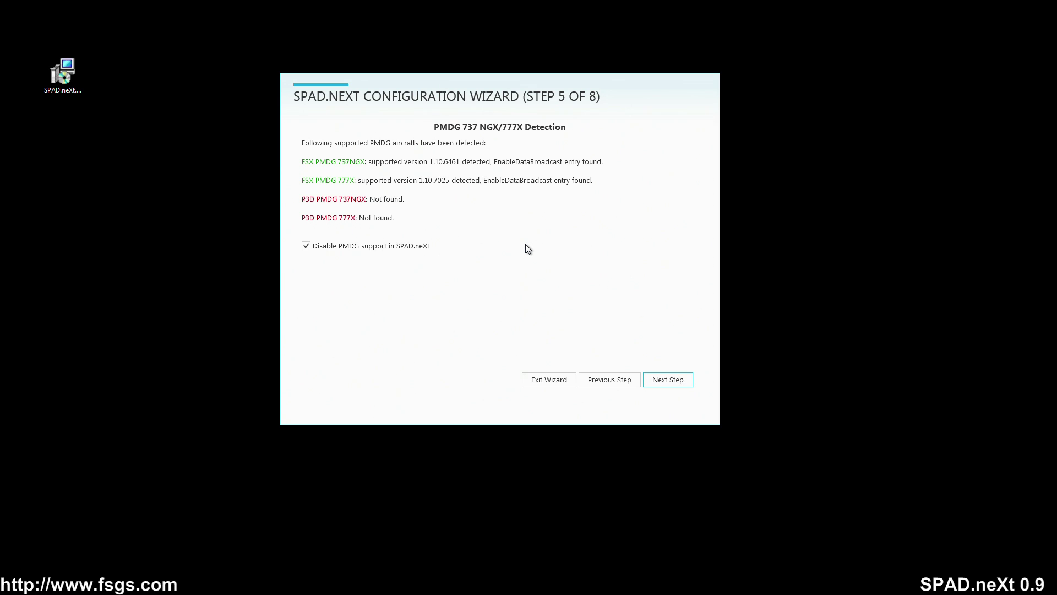
- Enable PMDG support and install LVAR support, advancing to the settings overview
{"action": "left_click", "coordinate": [377, 248]}
{"action": "left_click", "coordinate": [665, 381]}
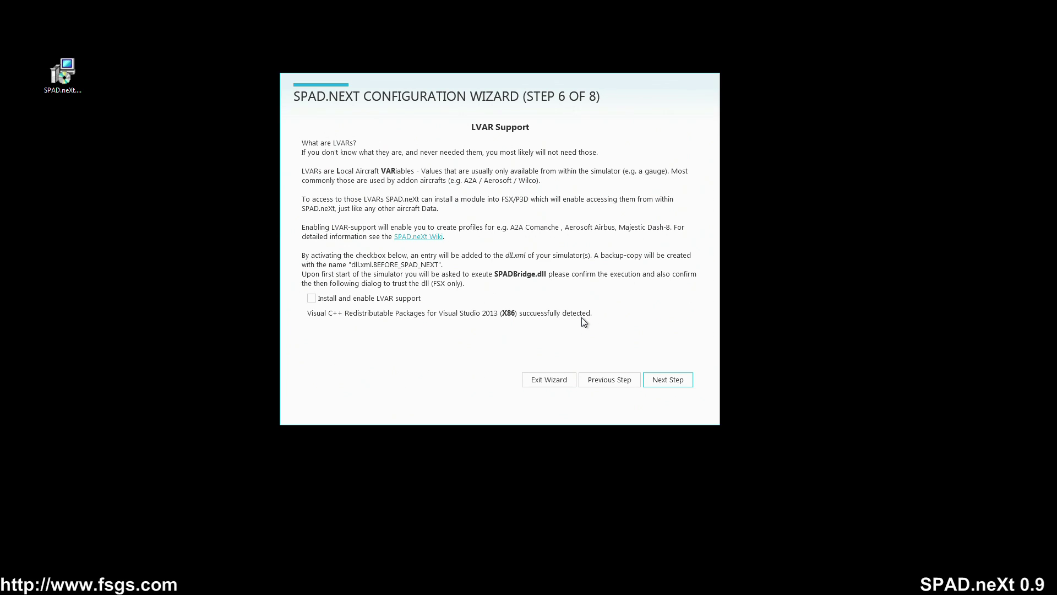
{"action": "left_click", "coordinate": [348, 300]}
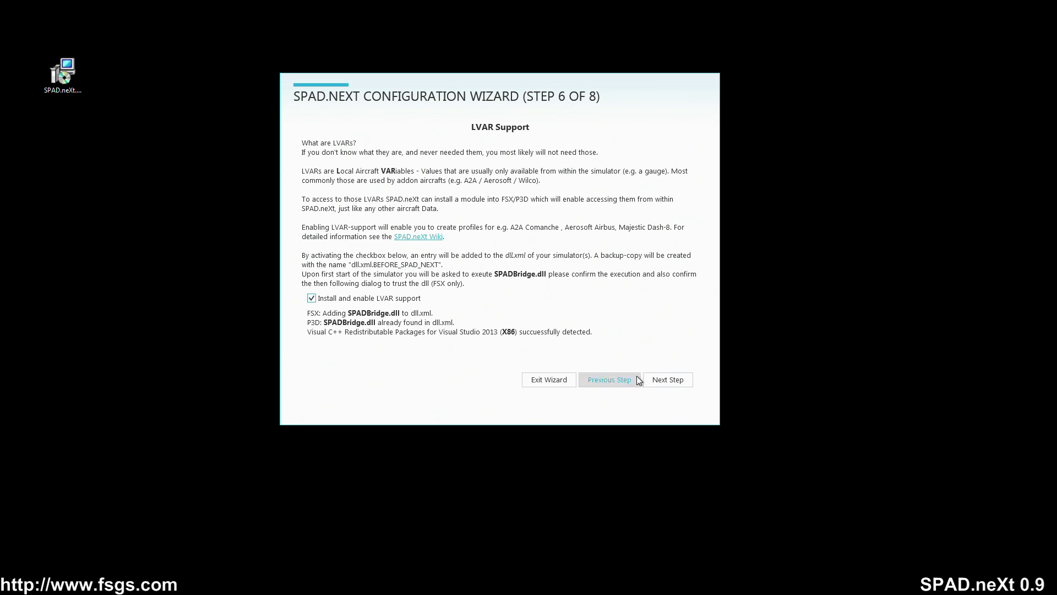
{"action": "left_click", "coordinate": [664, 380]}
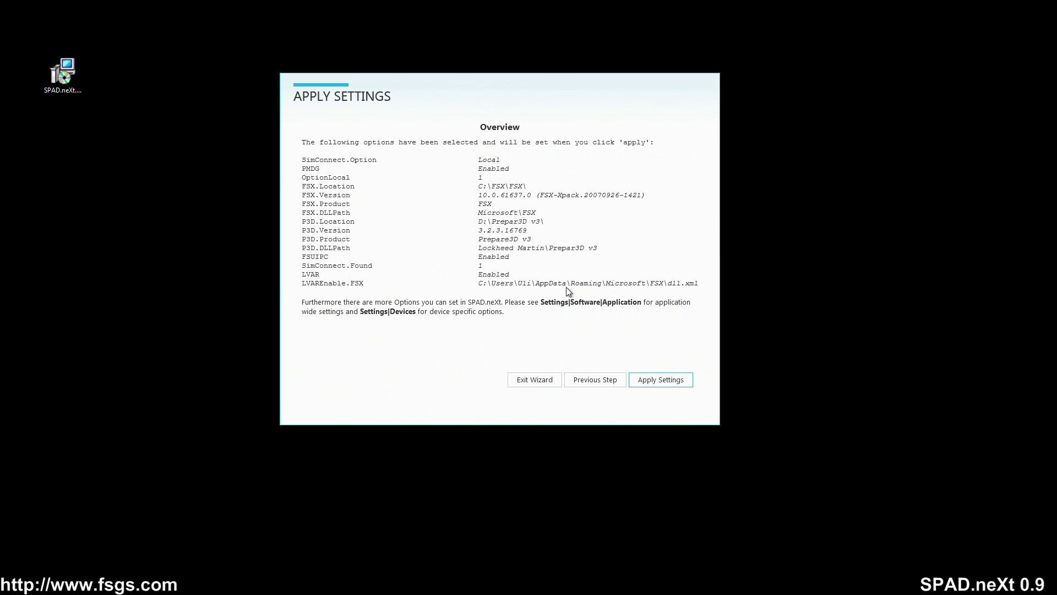
- Apply the selected wizard settings until all report success, then advance to the final page
{"action": "left_click", "coordinate": [658, 379]}
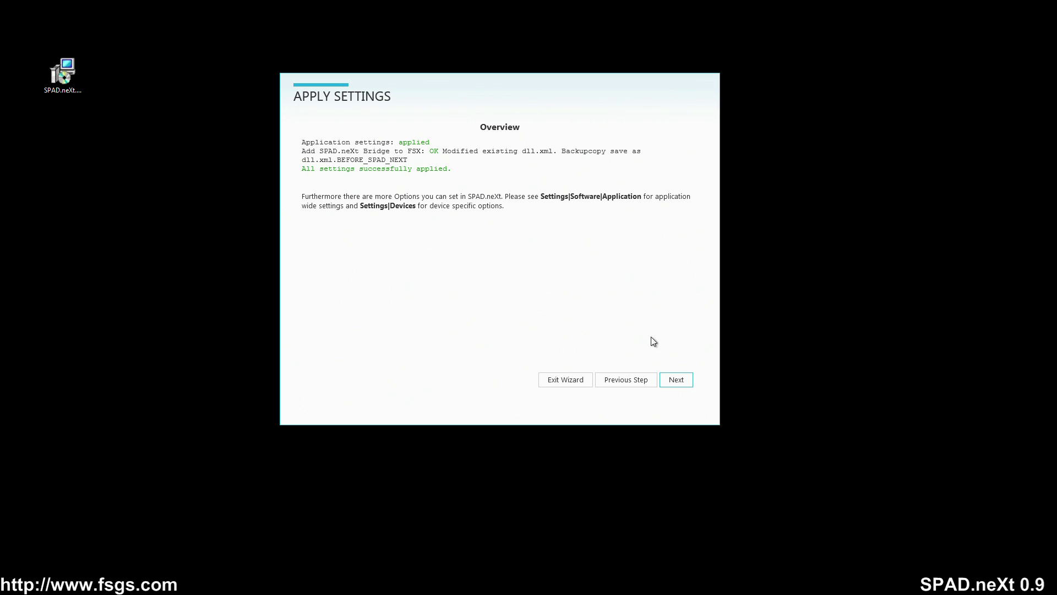
{"action": "left_click", "coordinate": [676, 380]}
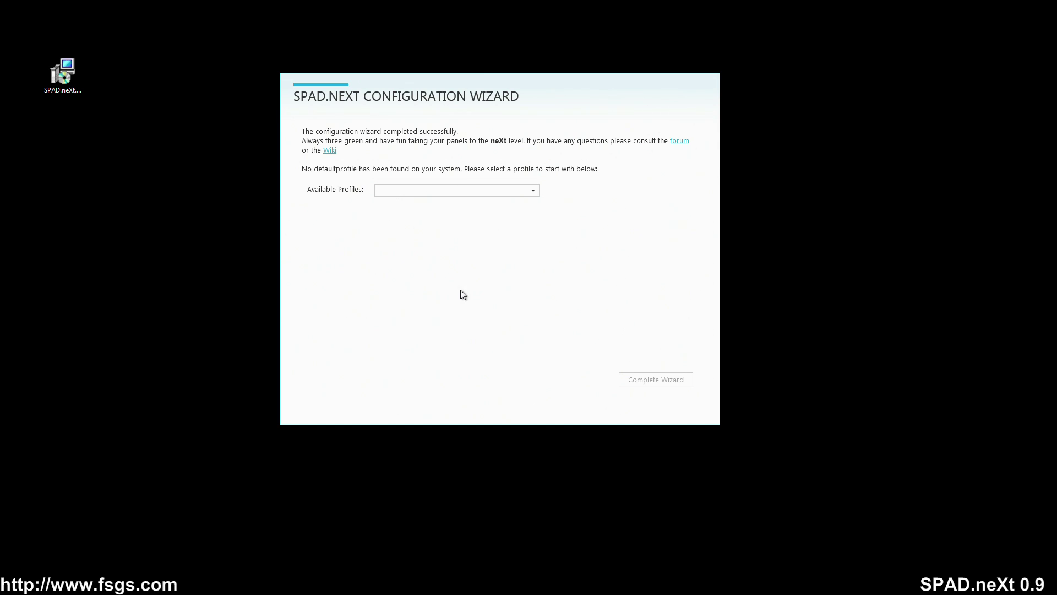
- Choose 'default - SimConnect Base' as the starting profile and complete the wizard
{"action": "left_click", "coordinate": [533, 193]}
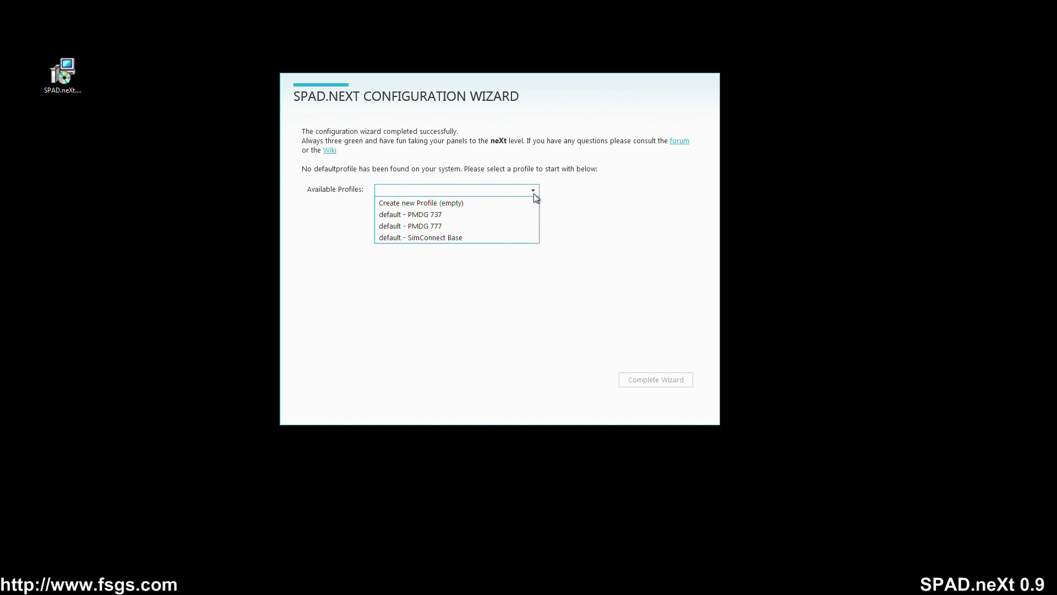
{"action": "mouse_move", "coordinate": [451, 242]}
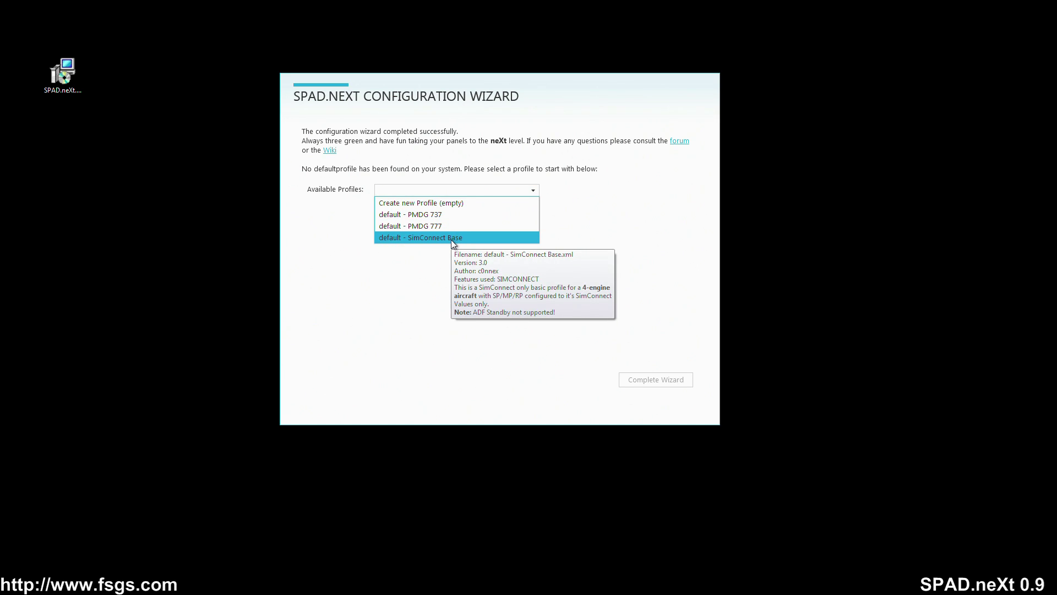
{"action": "left_click", "coordinate": [451, 241]}
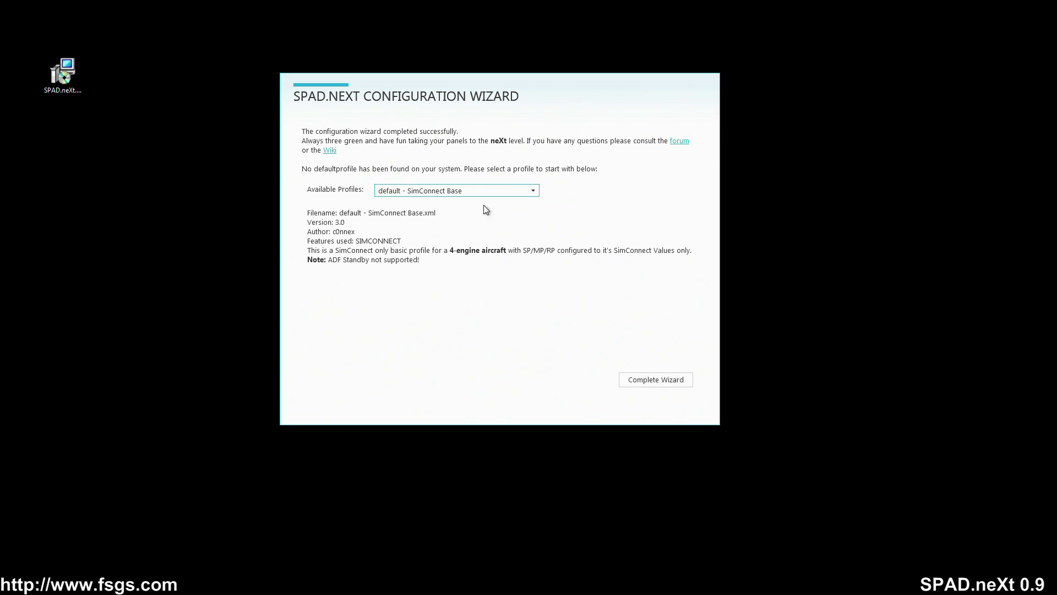
{"action": "left_click", "coordinate": [655, 379]}
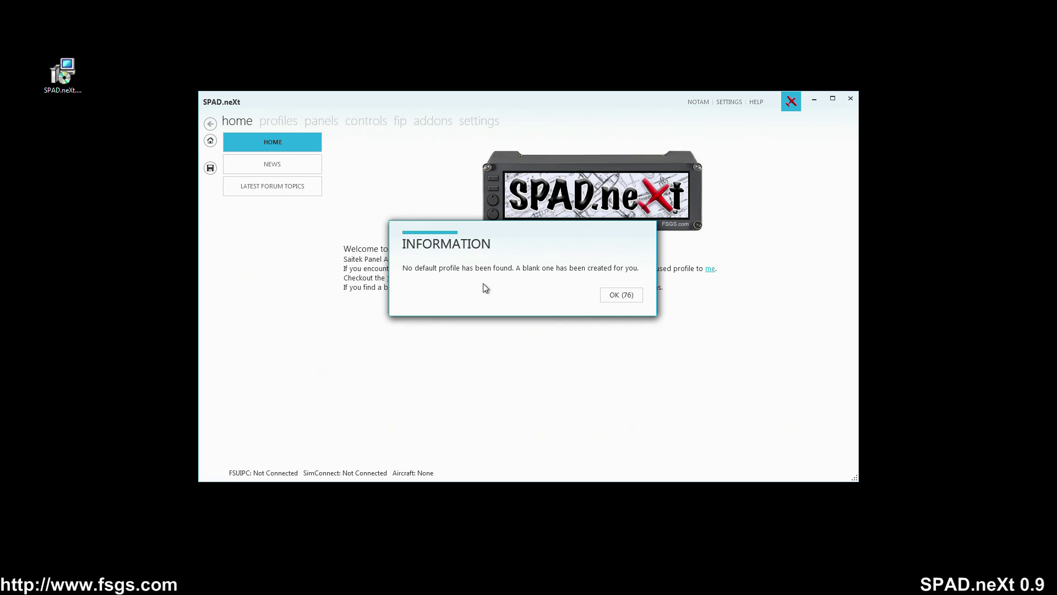
- Dismiss the blank-profile notice, view the HOME page, then bring up the Registration settings
{"action": "left_click", "coordinate": [620, 294]}
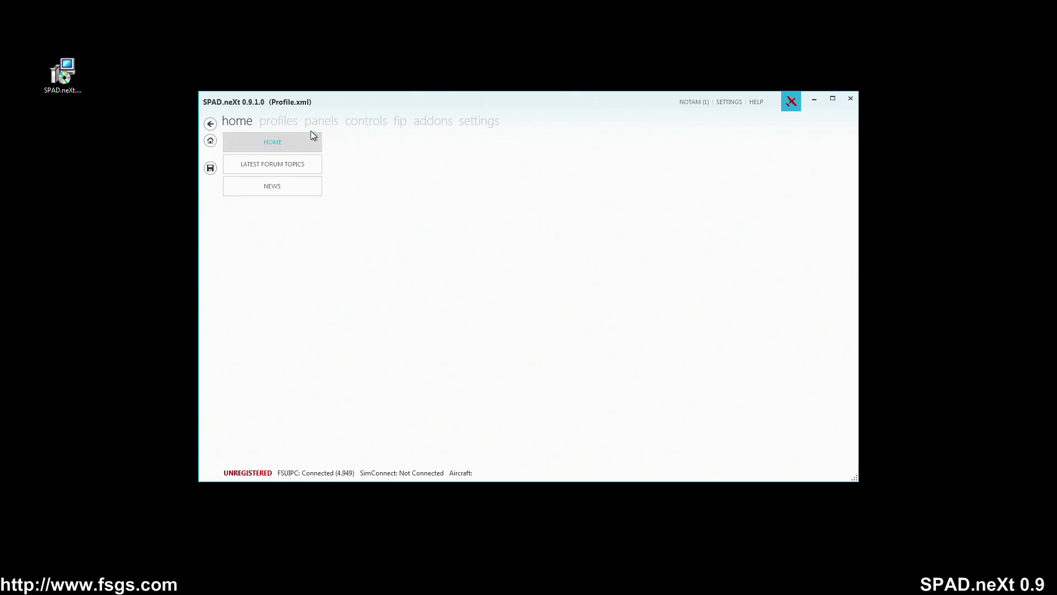
{"action": "left_click", "coordinate": [297, 143]}
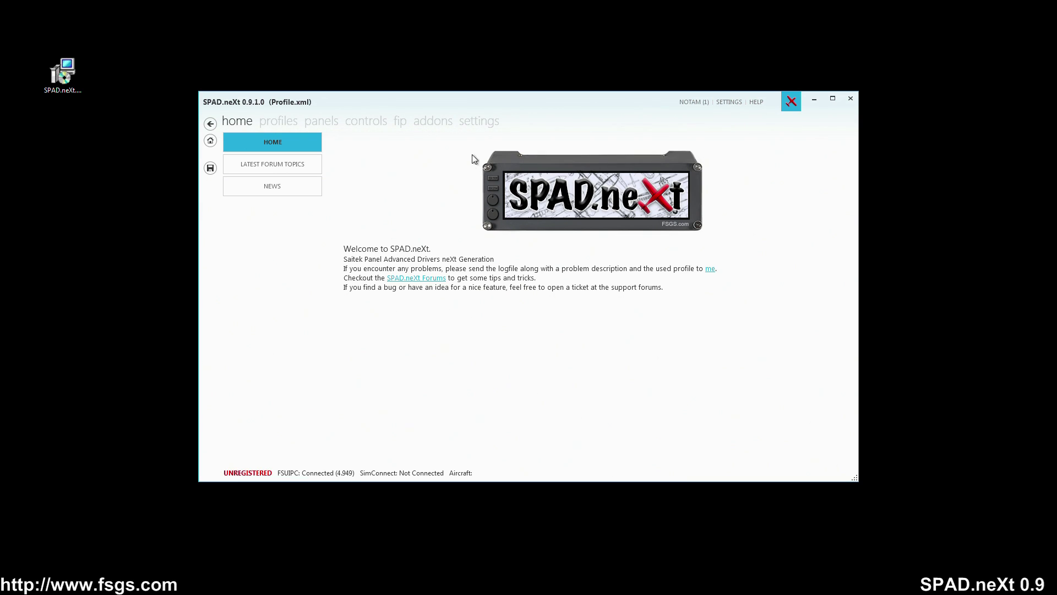
{"action": "left_click", "coordinate": [480, 124]}
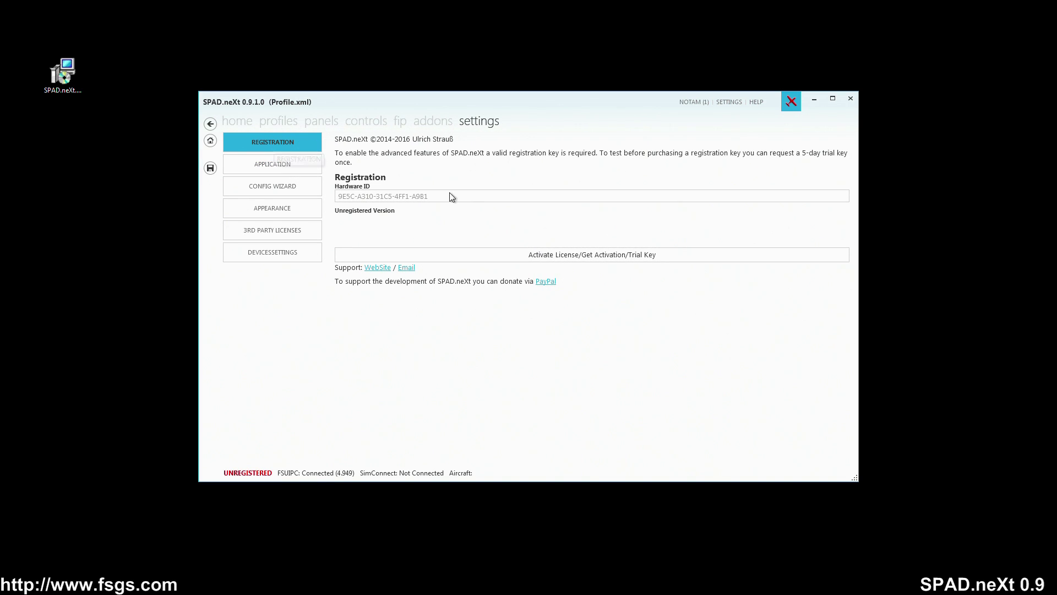
- Open the 'Activate License/Get Activation/Trial Key' form on the Registration page
{"action": "left_click", "coordinate": [583, 258]}
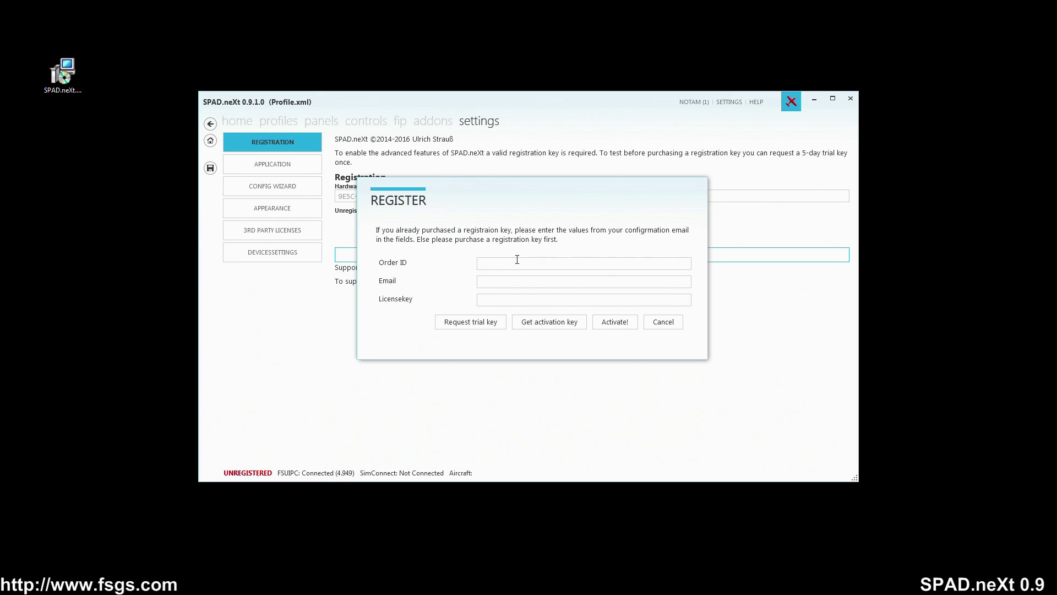
- Paste the order ID, purchaser's e-mail and license key, then activate the license
{"action": "left_click", "coordinate": [490, 266]}
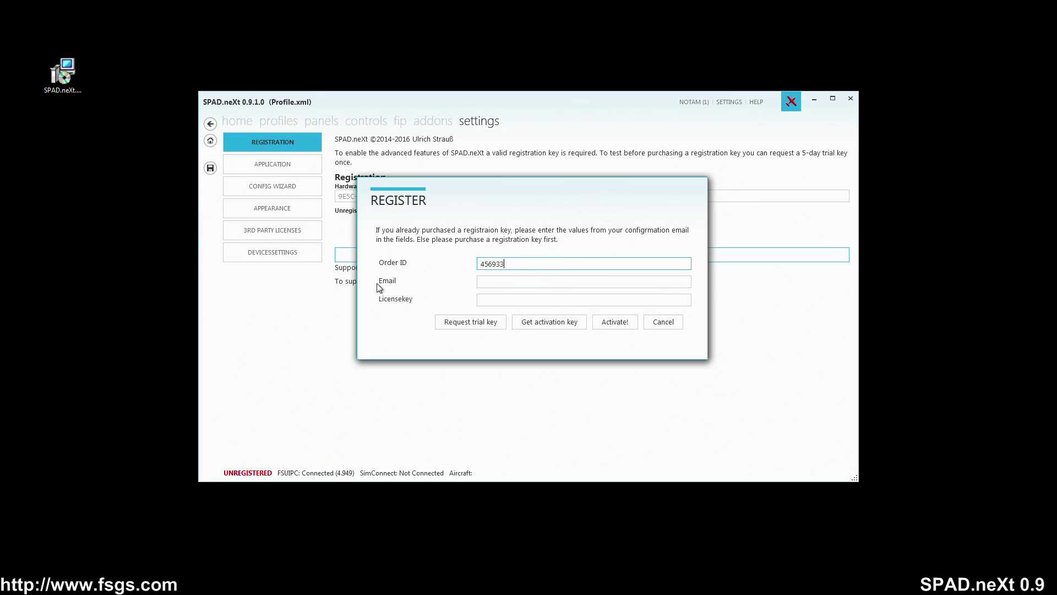
{"action": "left_click", "coordinate": [505, 282]}
{"action": "key", "text": "ctrl+v"}
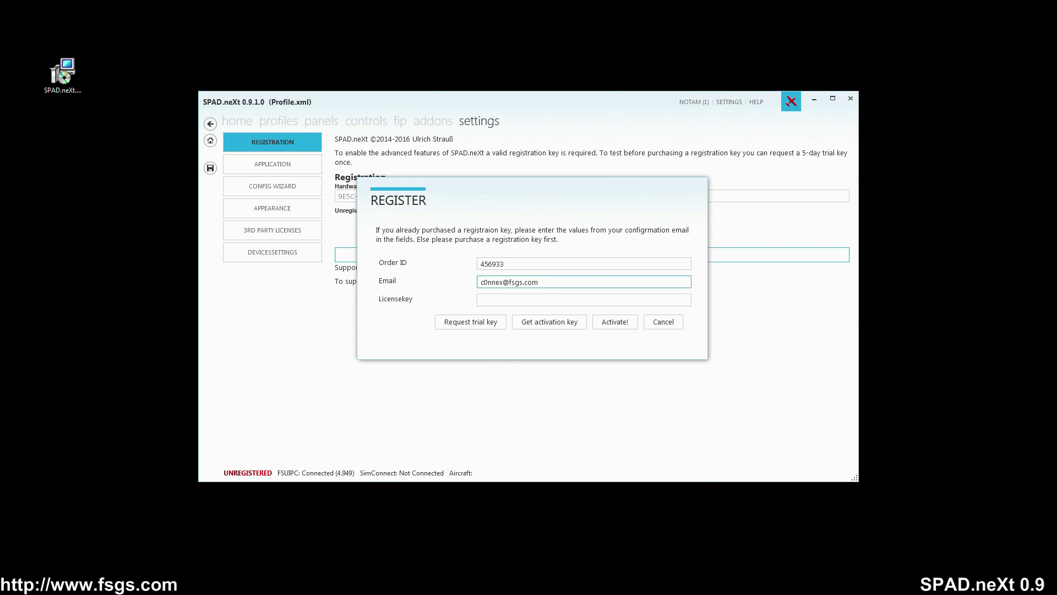
{"action": "left_click", "coordinate": [479, 300]}
{"action": "key", "text": "ctrl+v"}
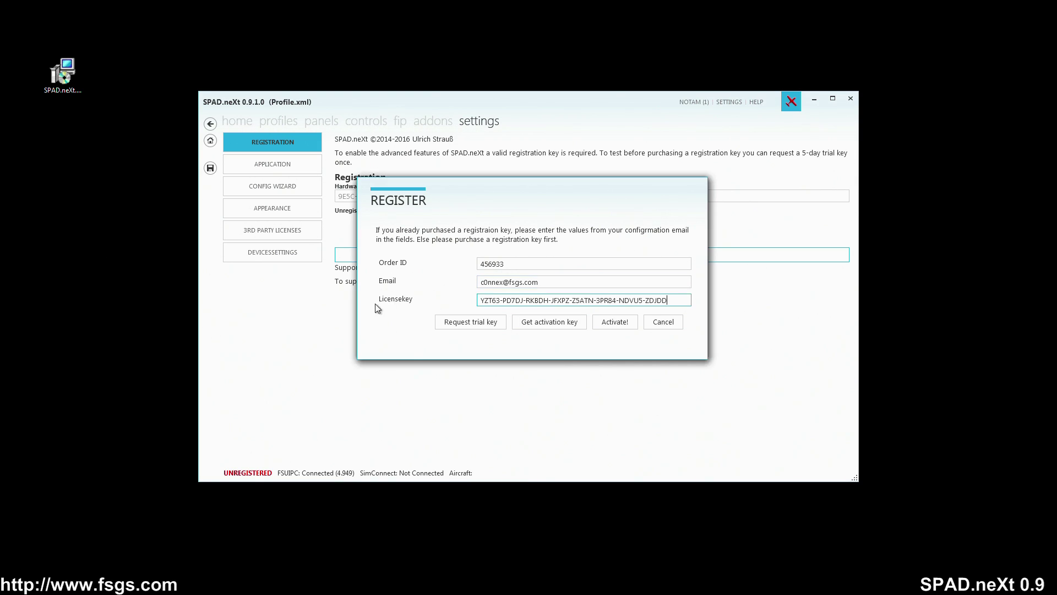
{"action": "left_click", "coordinate": [615, 321]}
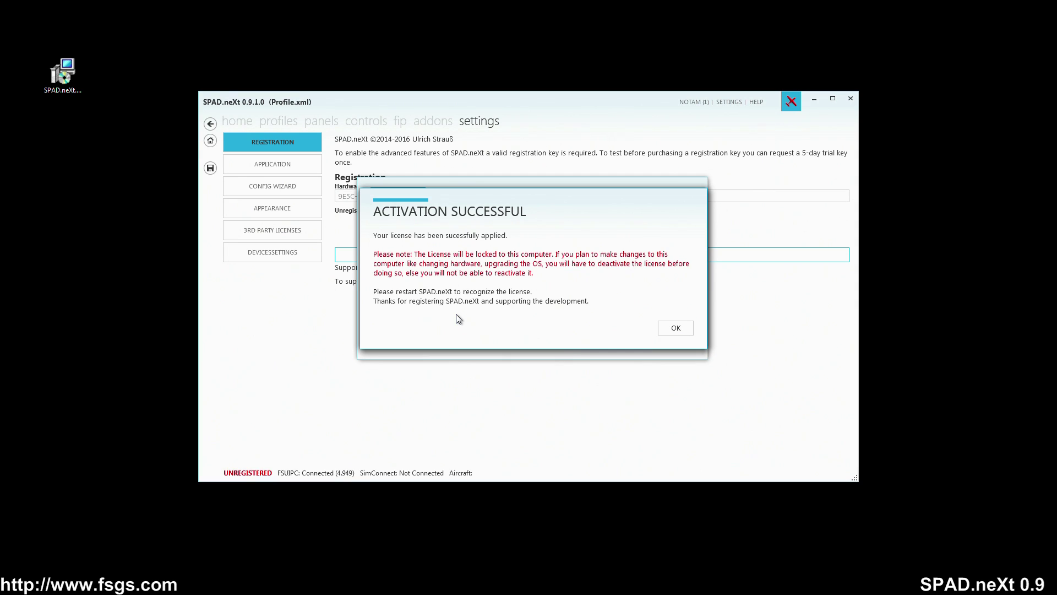
- Confirm Activation Successful to close SPAD.neXt and dismiss the simulator's already-running warning
{"action": "left_click", "coordinate": [675, 329]}
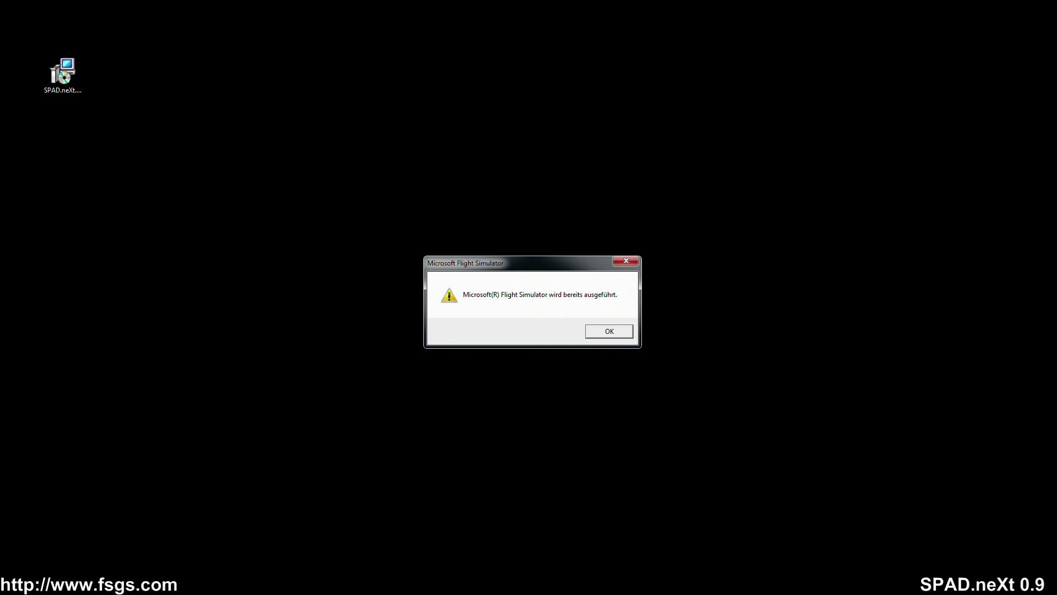
{"action": "left_click", "coordinate": [605, 332]}
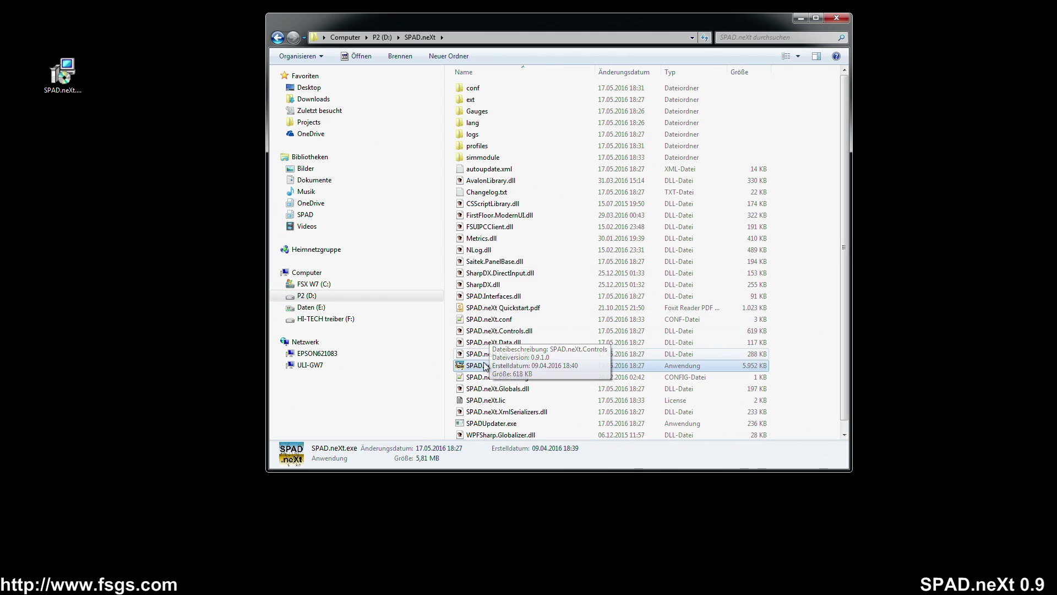
- Relaunch SPAD.neXt.exe from D:\SPAD.neXt and minimize the Explorer window
{"action": "double_click", "coordinate": [498, 362]}
{"action": "left_click", "coordinate": [801, 18]}
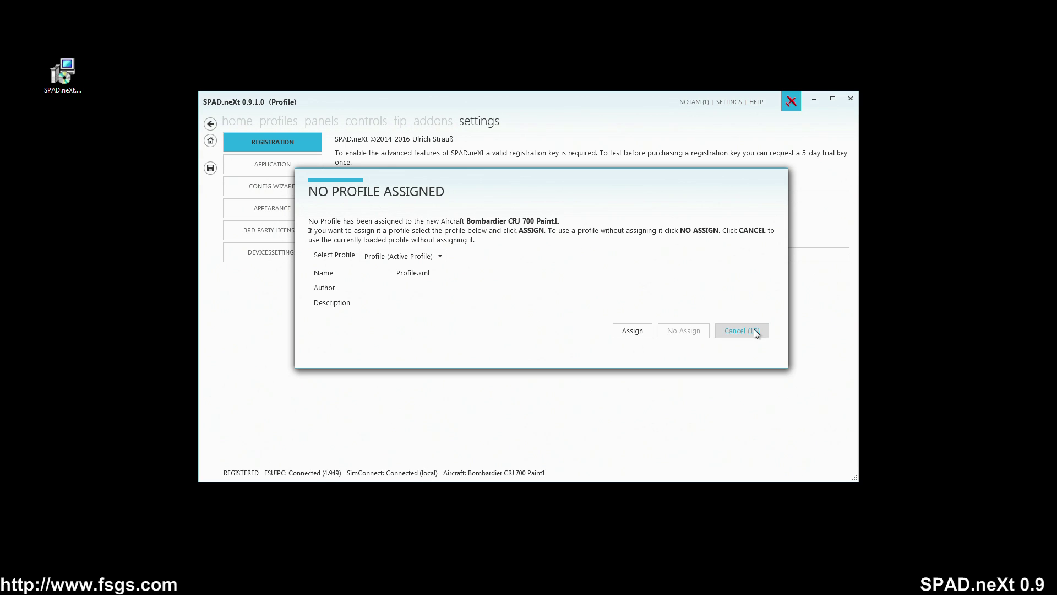
- Skip assigning a profile to the CRJ 700 and show the APPLICATION global settings
{"action": "left_click", "coordinate": [441, 257]}
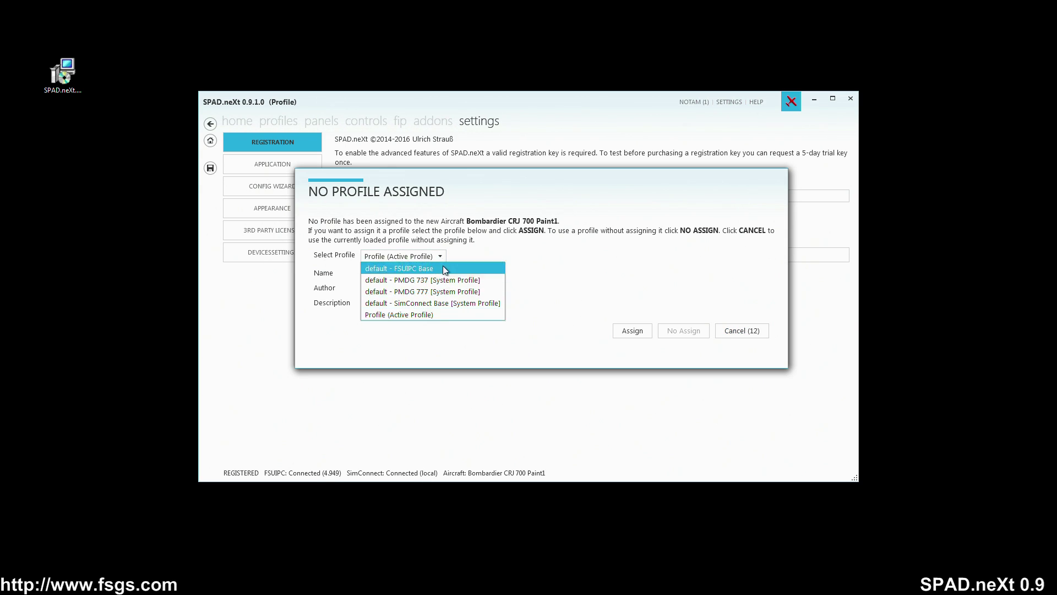
{"action": "left_click", "coordinate": [465, 351]}
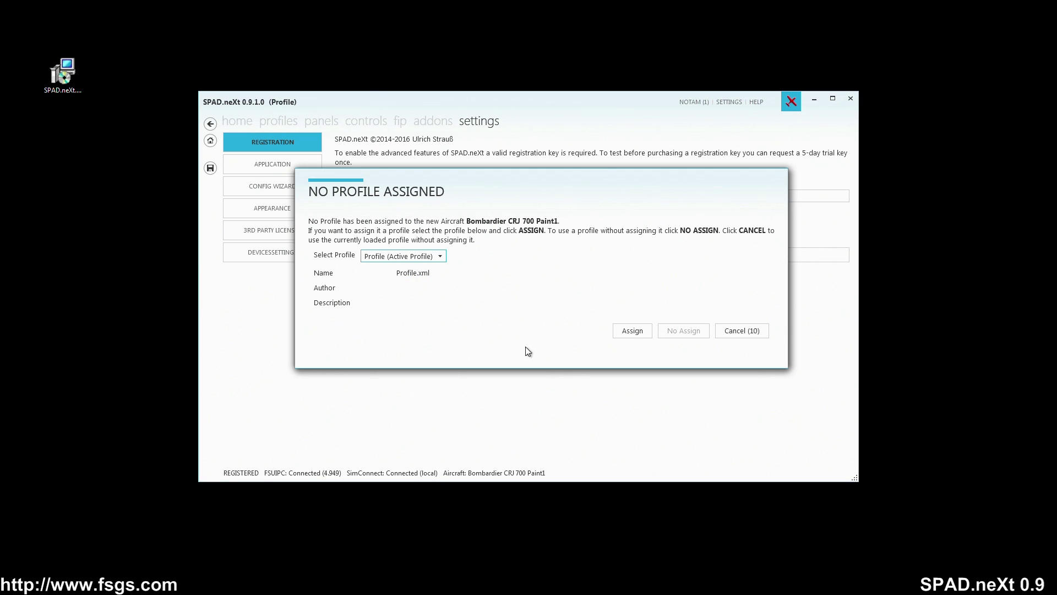
{"action": "left_click", "coordinate": [756, 332]}
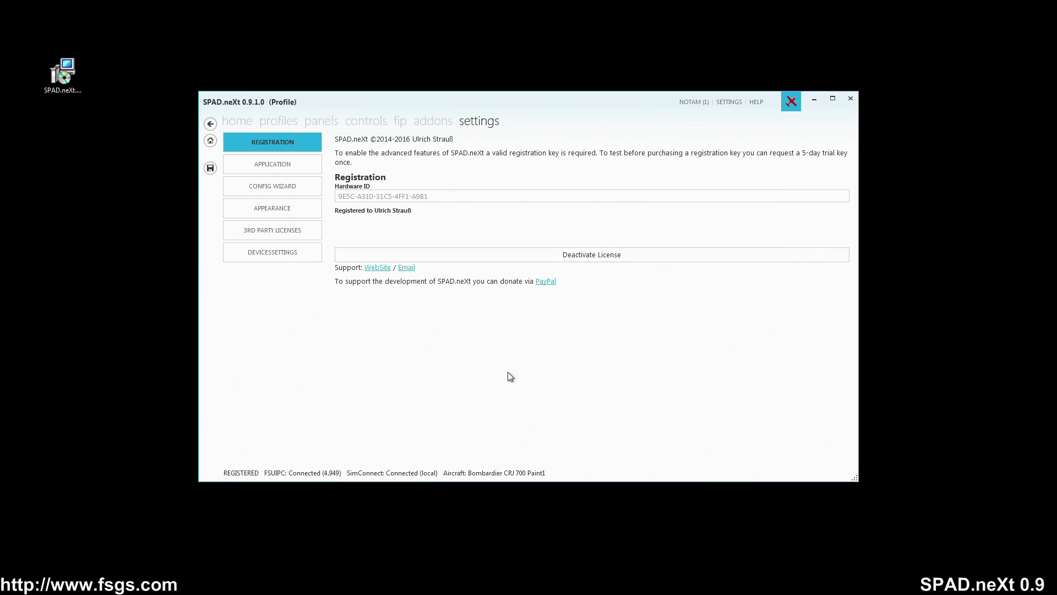
{"action": "left_click", "coordinate": [293, 164]}
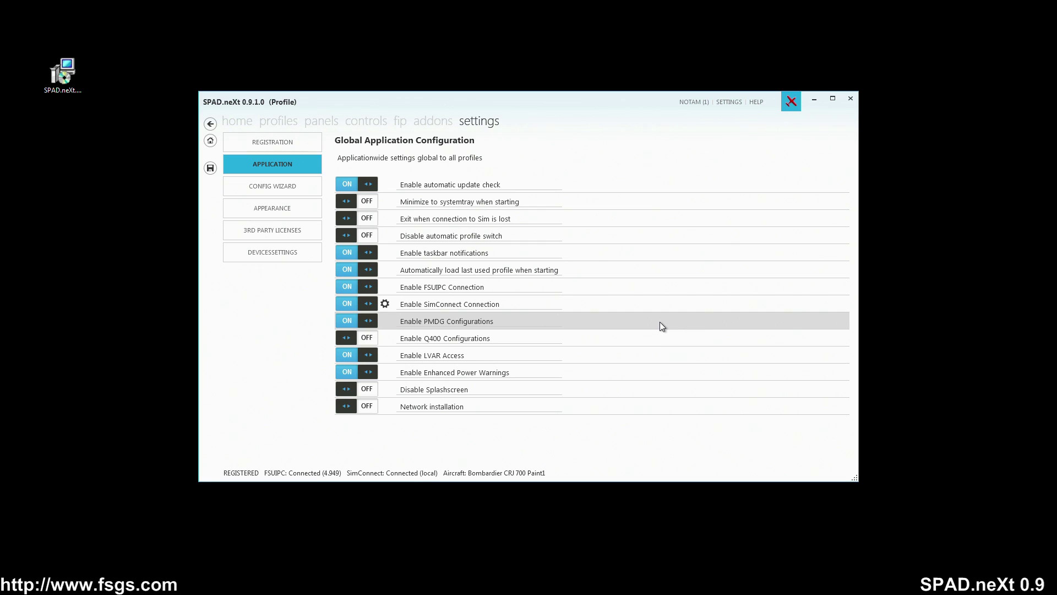
- Switch 'Enable Q400 Configurations' on and acknowledge the configuration warning
{"action": "left_click", "coordinate": [366, 338]}
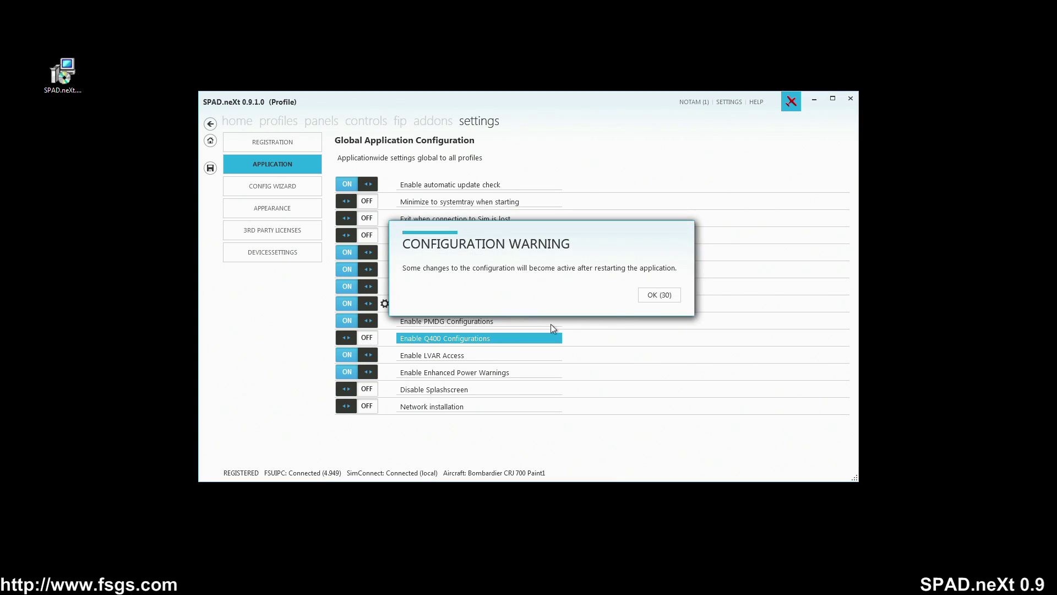
{"action": "left_click", "coordinate": [653, 298]}
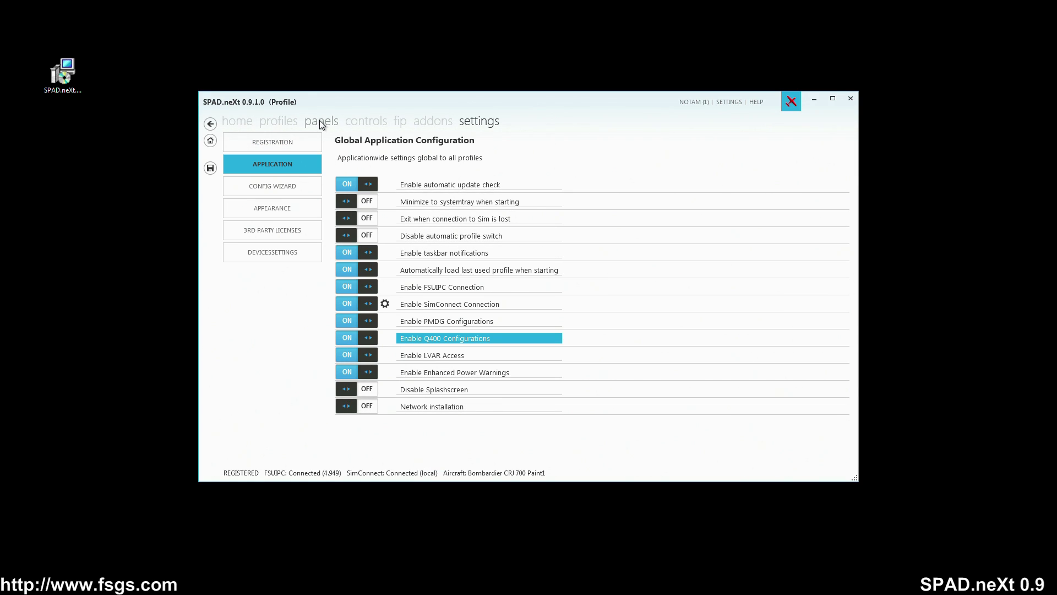
- Scroll through the ONLINE profile list on the profiles page, then return to LOCAL profiles
{"action": "left_click", "coordinate": [286, 123]}
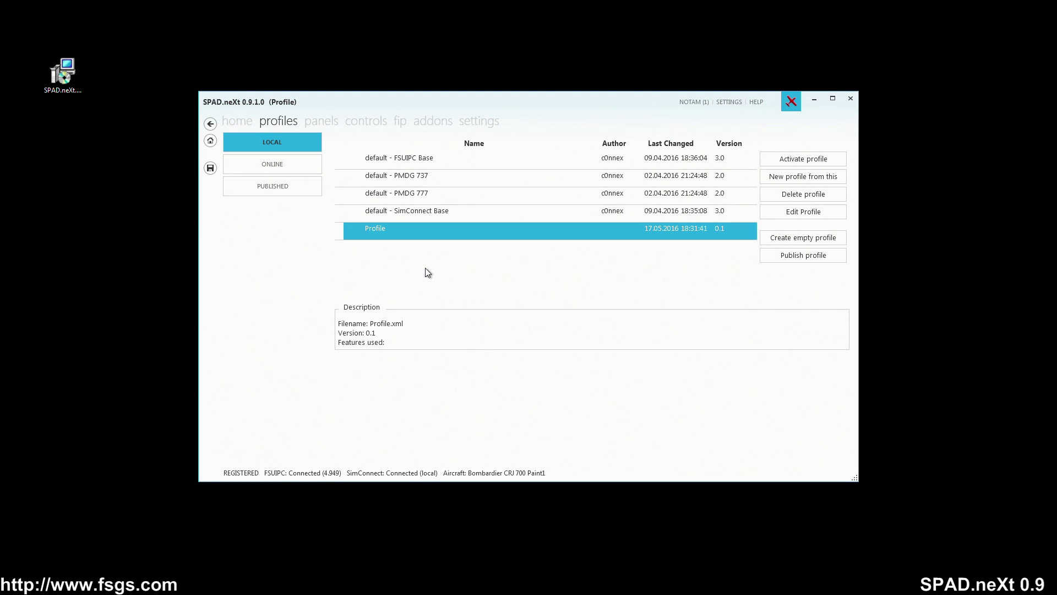
{"action": "left_click", "coordinate": [286, 168]}
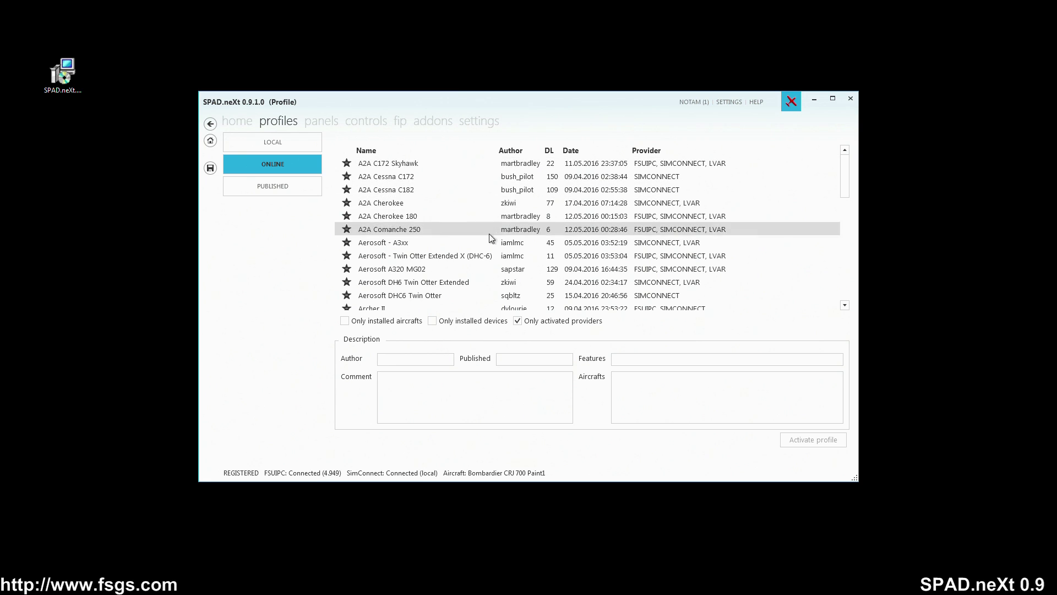
{"action": "scroll", "coordinate": [483, 267], "scroll_direction": "down", "scroll_amount": 3}
{"action": "scroll", "coordinate": [473, 278], "scroll_direction": "down", "scroll_amount": 6}
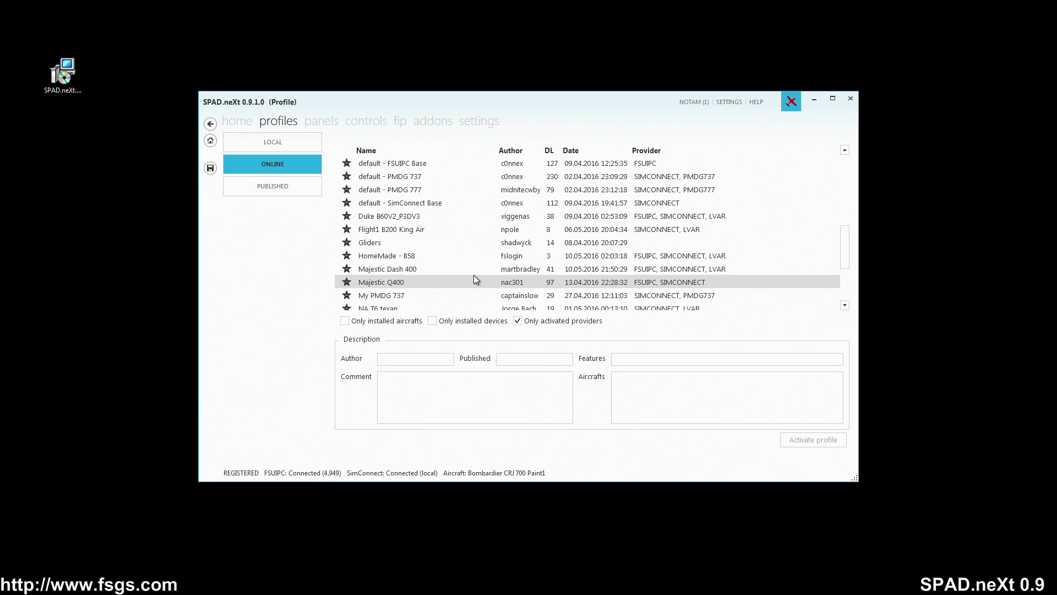
{"action": "scroll", "coordinate": [473, 278], "scroll_direction": "up", "scroll_amount": 6}
{"action": "scroll", "coordinate": [474, 278], "scroll_direction": "up", "scroll_amount": 3}
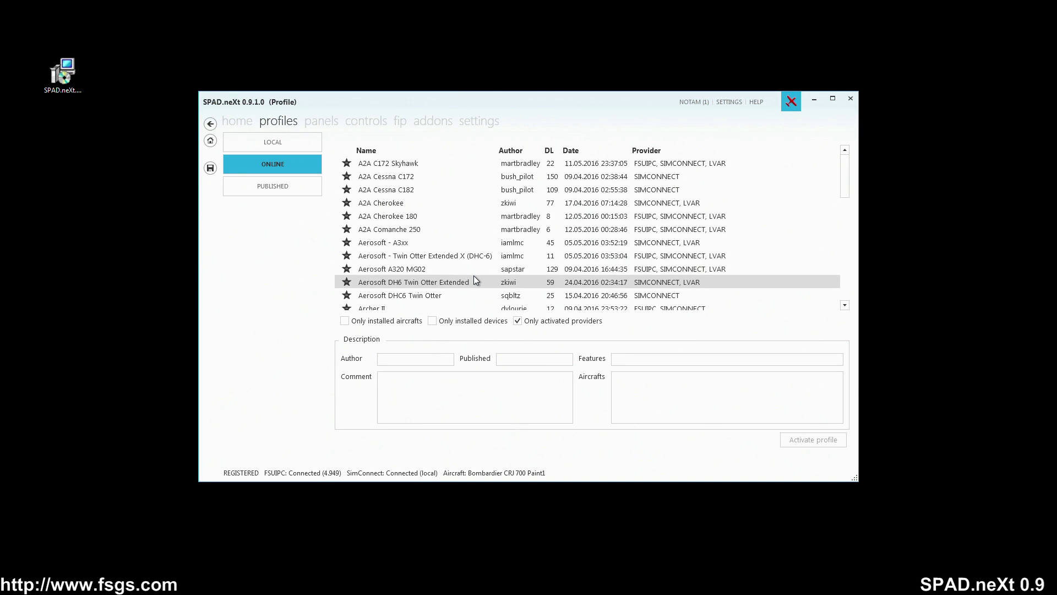
{"action": "left_click", "coordinate": [292, 140]}
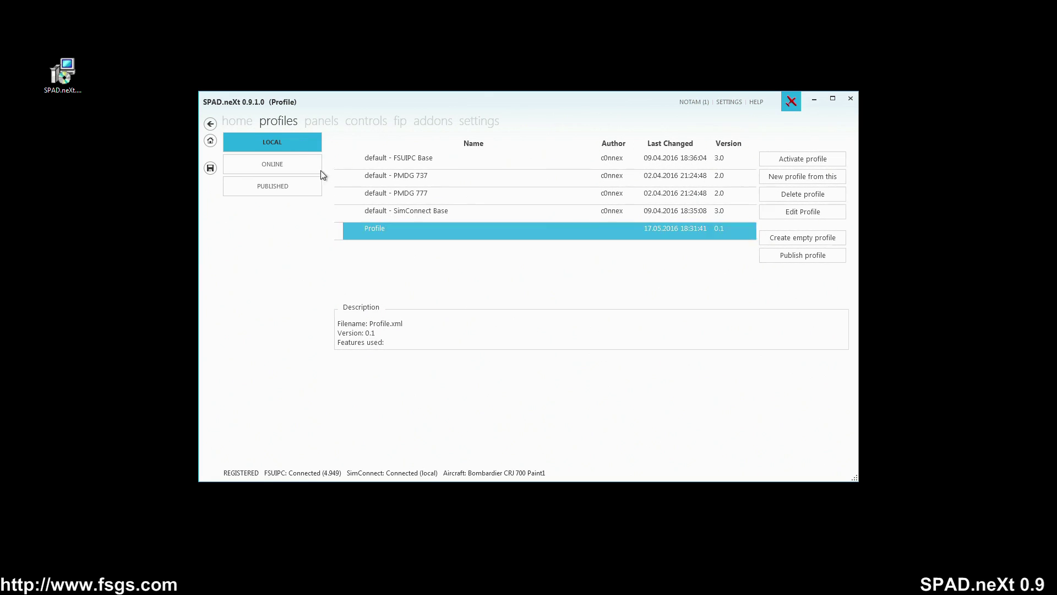
- Copy the default - SimConnect Base profile into a new profile named 'C172 Standard'
{"action": "left_click", "coordinate": [440, 212]}
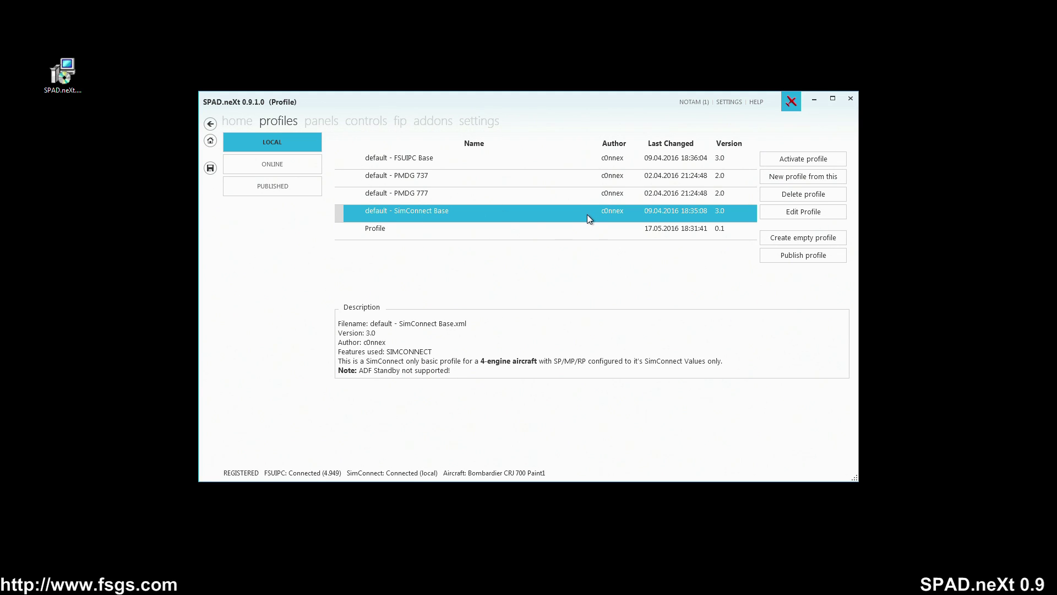
{"action": "left_click", "coordinate": [805, 177]}
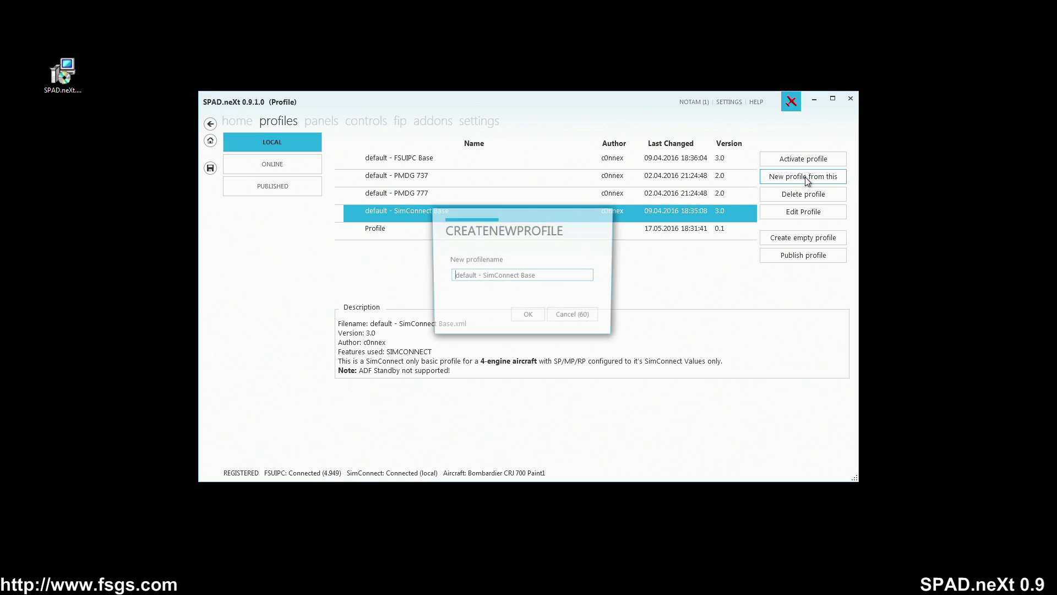
{"action": "triple_click", "coordinate": [555, 274]}
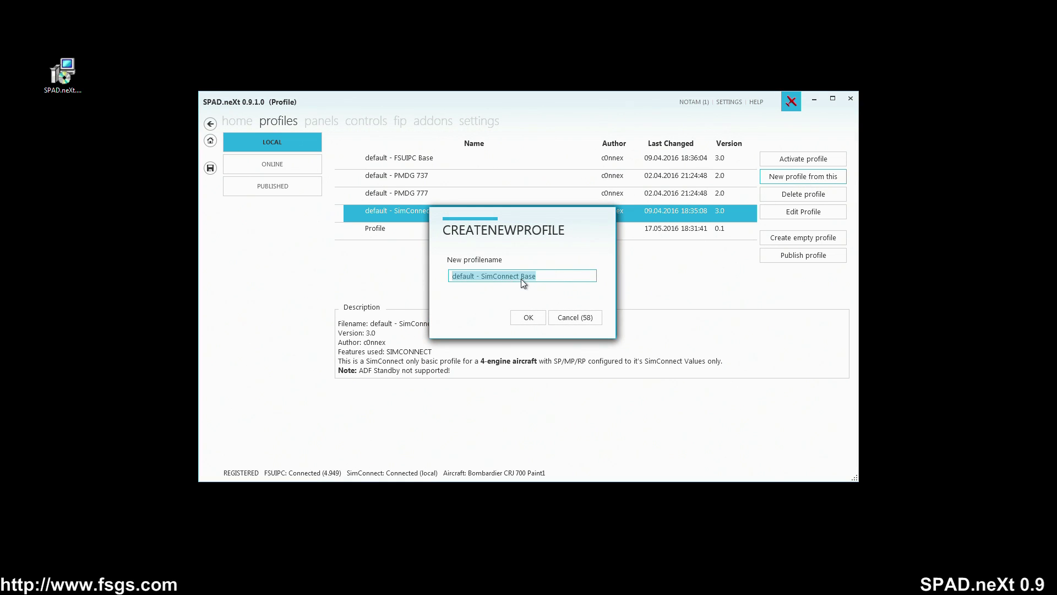
{"action": "type", "text": "C172 Standard"}
{"action": "left_click", "coordinate": [523, 319]}
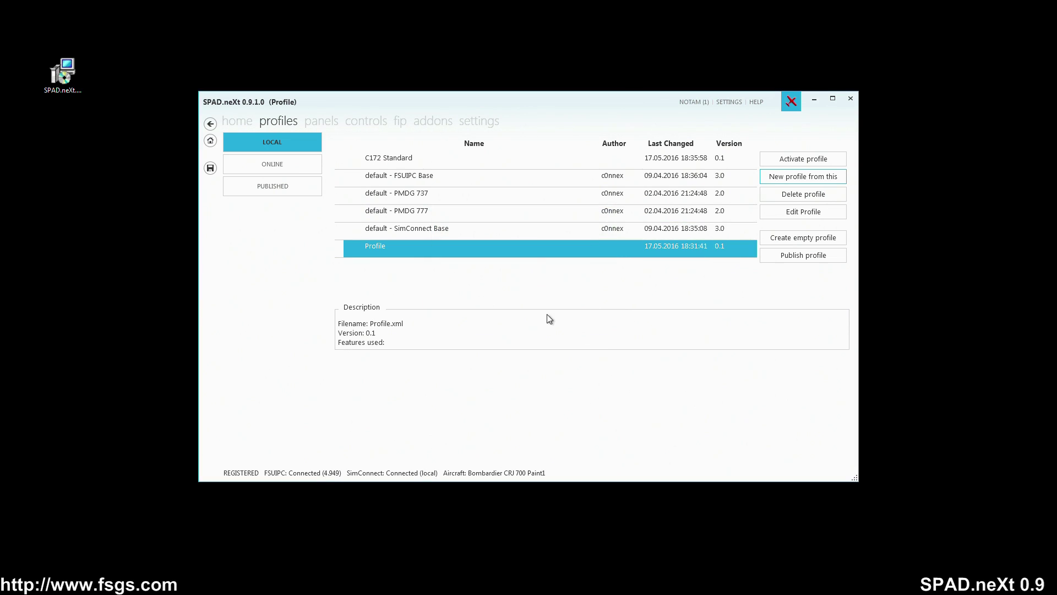
- Activate C172 Standard and show its details: C172 Standard.xml, version 0.1, SIMCONNECT
{"action": "left_click", "coordinate": [441, 161]}
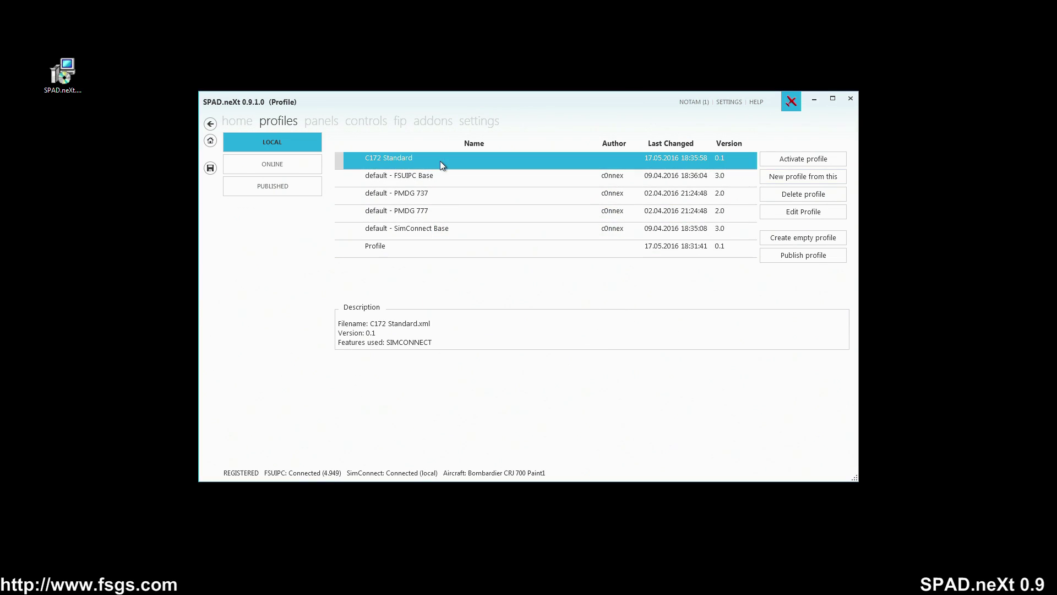
{"action": "left_click", "coordinate": [802, 160]}
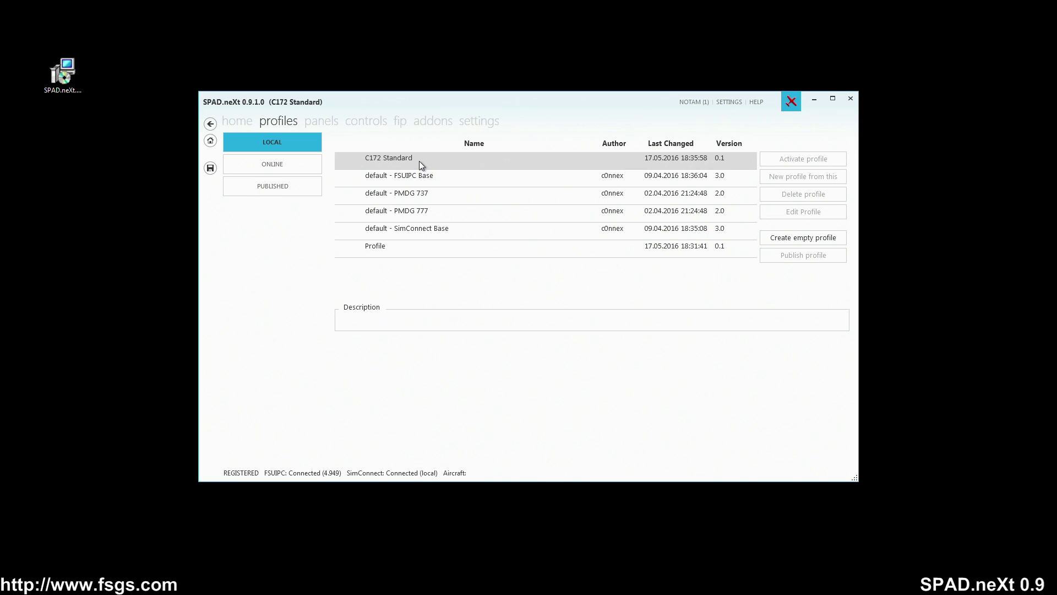
{"action": "left_click", "coordinate": [421, 160]}
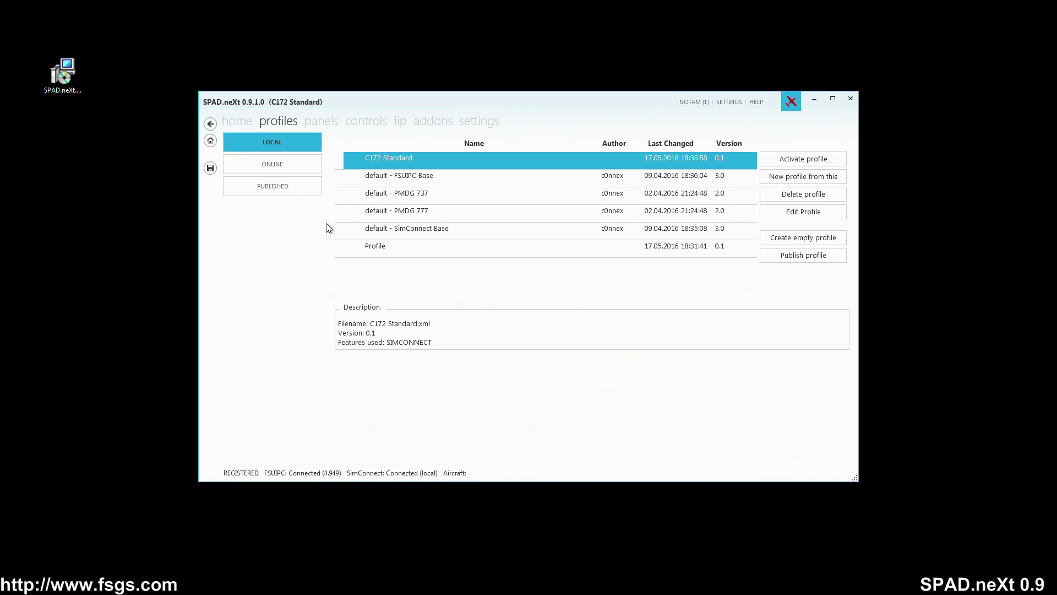
- Show the Multi Panel on the panels page and view its ALT selector display events
{"action": "left_click", "coordinate": [325, 122]}
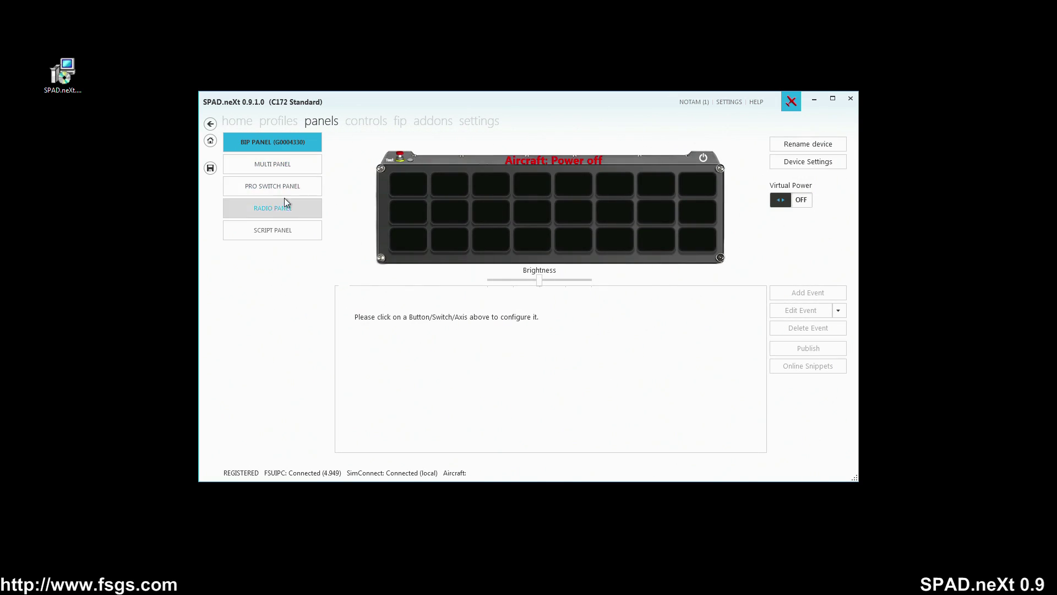
{"action": "left_click", "coordinate": [282, 171]}
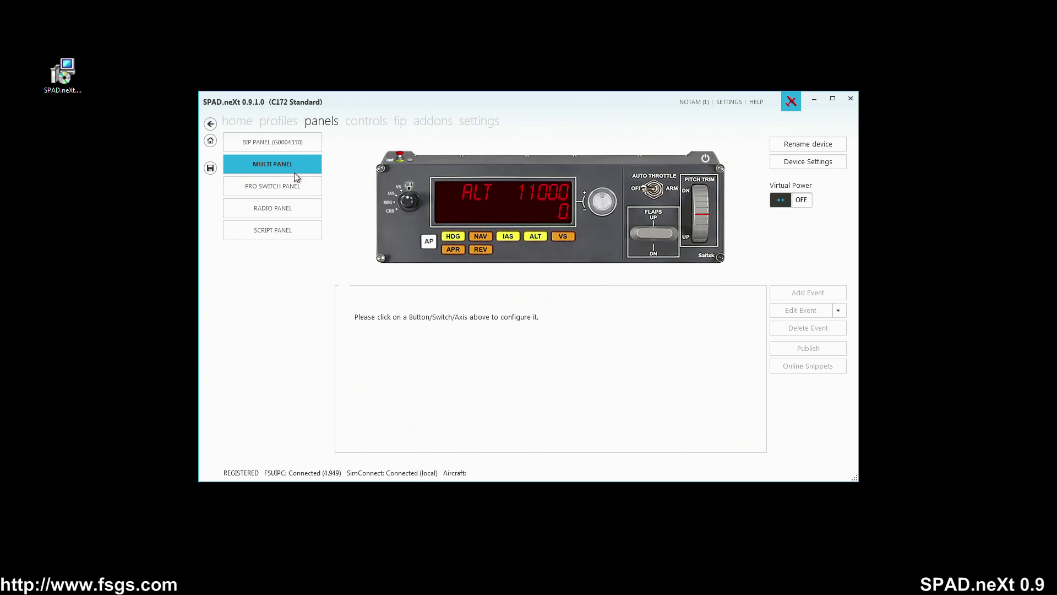
{"action": "left_click", "coordinate": [479, 191]}
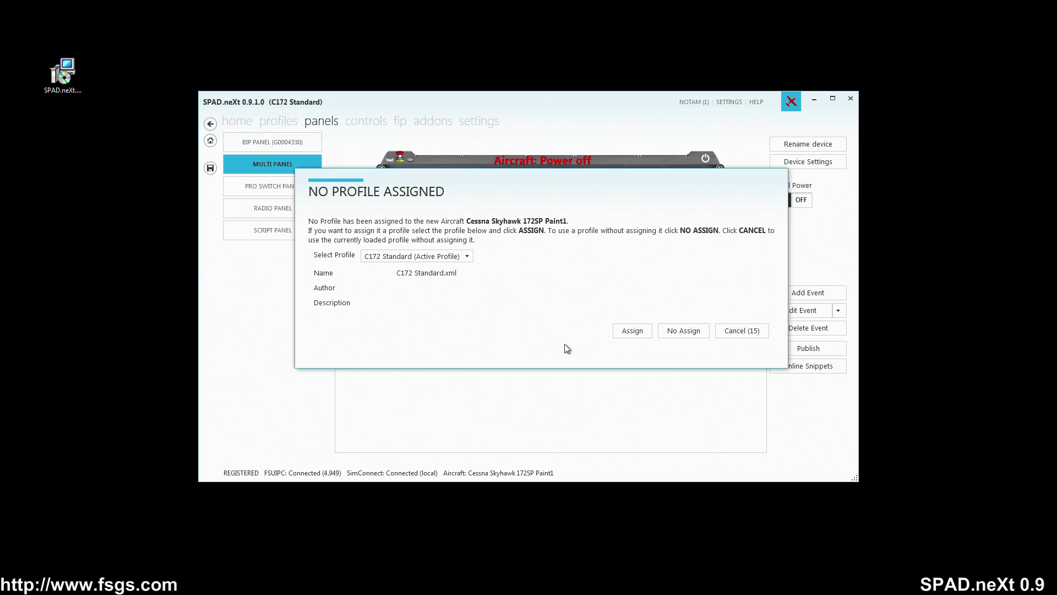
- Accept C172 Standard in the No Profile Assigned prompt for the Cessna Skyhawk 172SP Paint1
{"action": "left_click", "coordinate": [635, 331]}
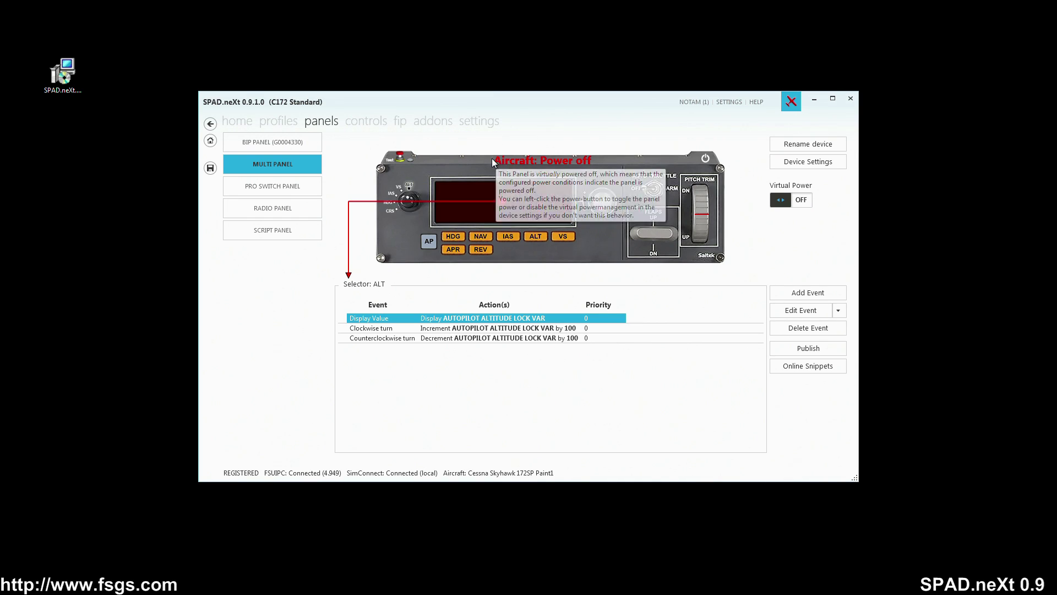
{"action": "mouse_move", "coordinate": [585, 161]}
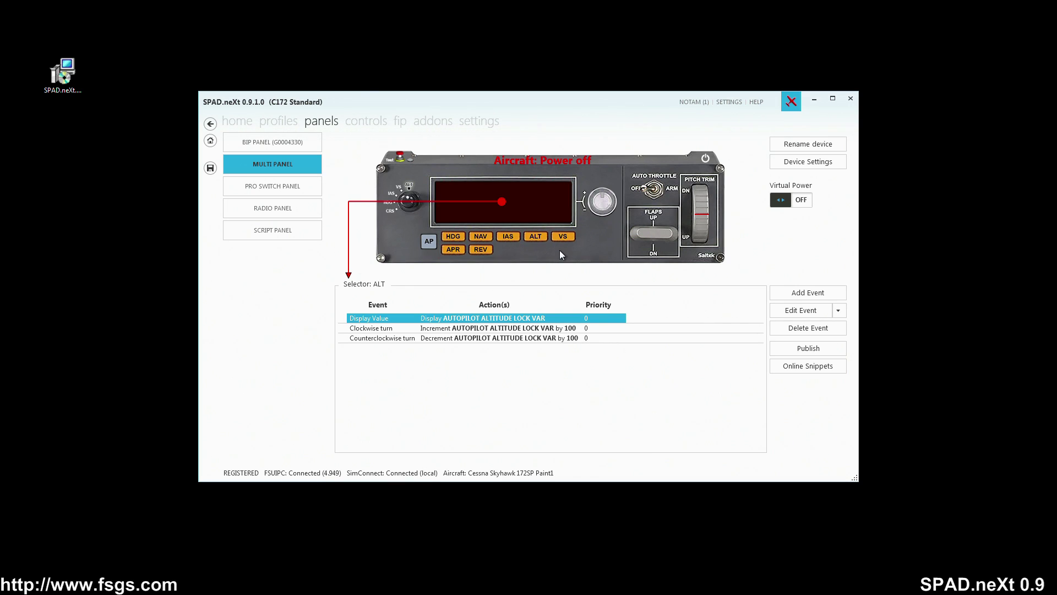
- Check the Pro Switch Panel's BAT switch events, then show the Radio Panel device
{"action": "left_click", "coordinate": [286, 185]}
{"action": "left_click", "coordinate": [495, 188]}
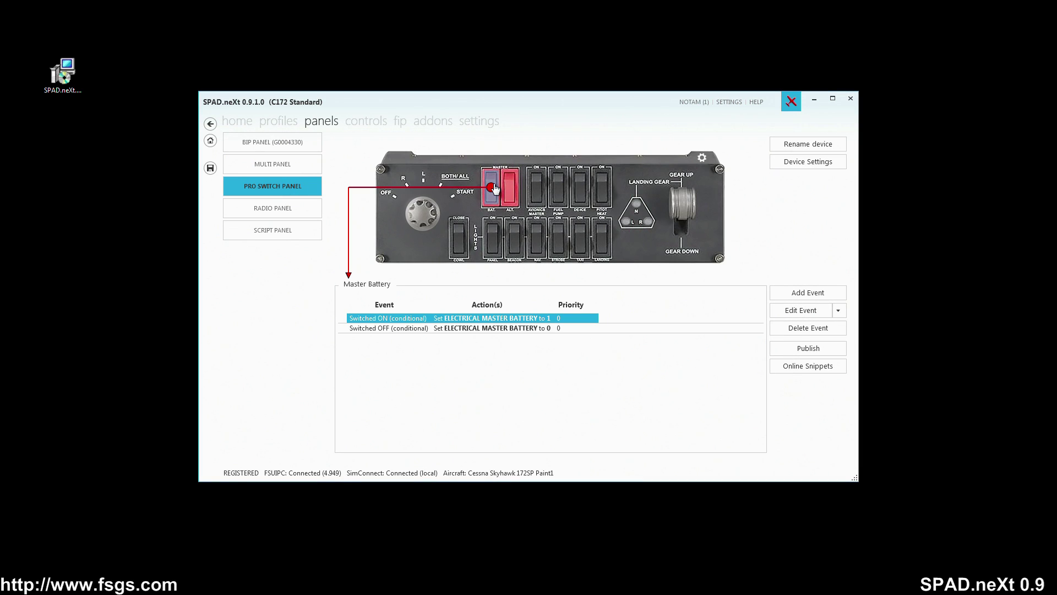
{"action": "left_click", "coordinate": [286, 210]}
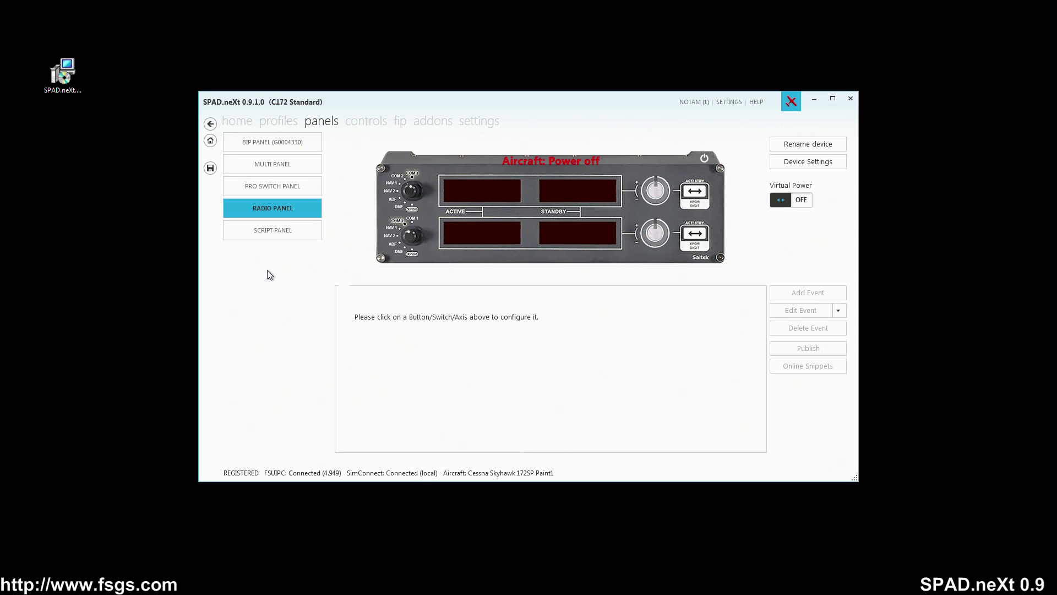
- Return to the Pro Switch Panel, then switch to the controls page showing the Pro Yoke
{"action": "left_click", "coordinate": [282, 182]}
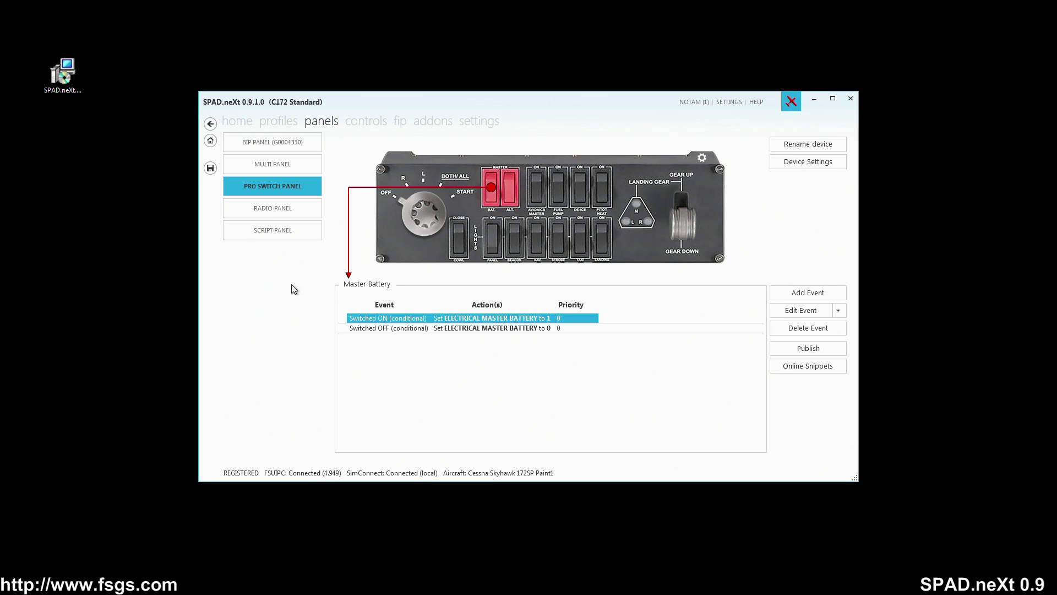
{"action": "left_click", "coordinate": [366, 121]}
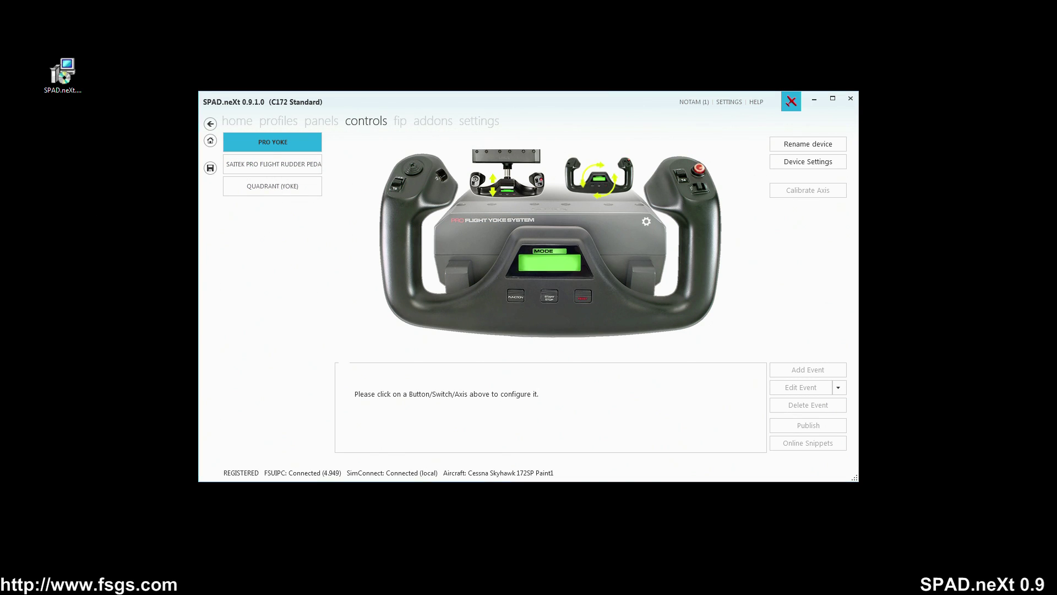
- Place Flight Simulator X and SPAD.neXt side by side and show the Pro Yoke's aileron axis events
{"action": "key", "text": "alt+Tab"}
{"action": "left_click_drag", "start_coordinate": [373, 6], "coordinate": [395, 22]}
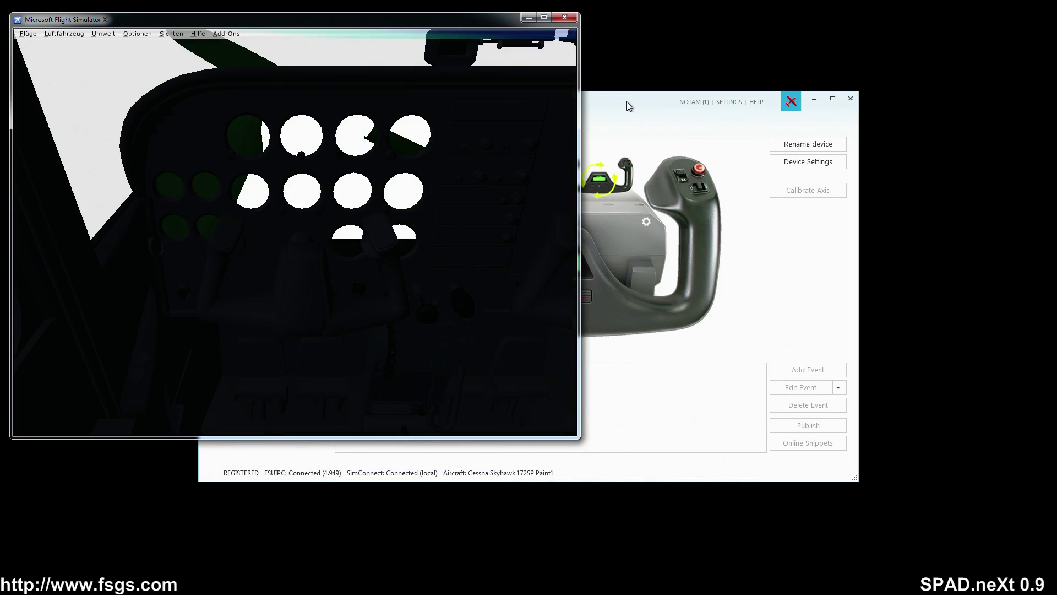
{"action": "left_click_drag", "start_coordinate": [626, 101], "coordinate": [842, 131]}
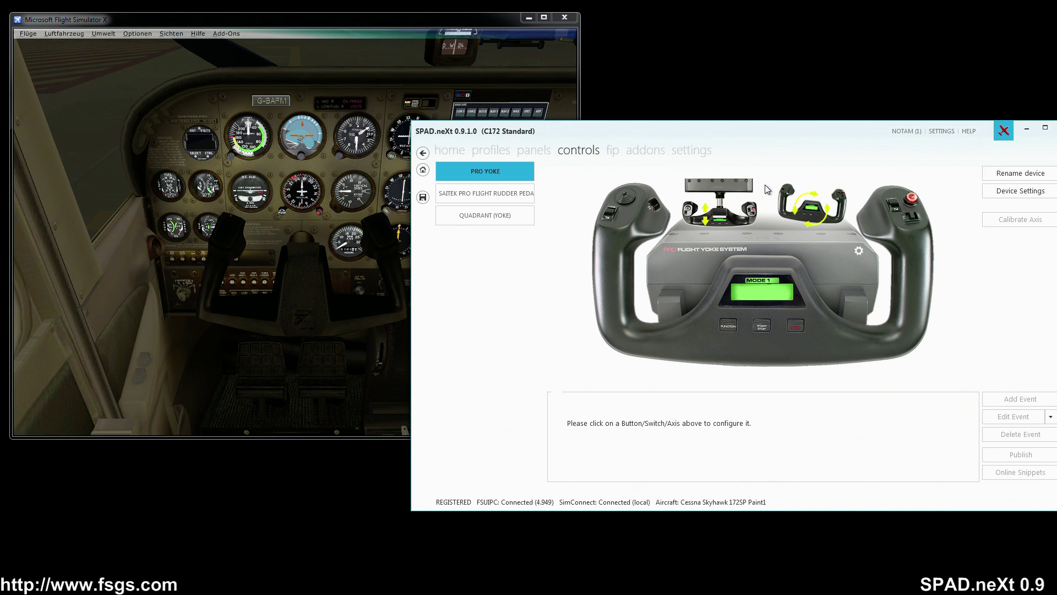
{"action": "left_click", "coordinate": [804, 218]}
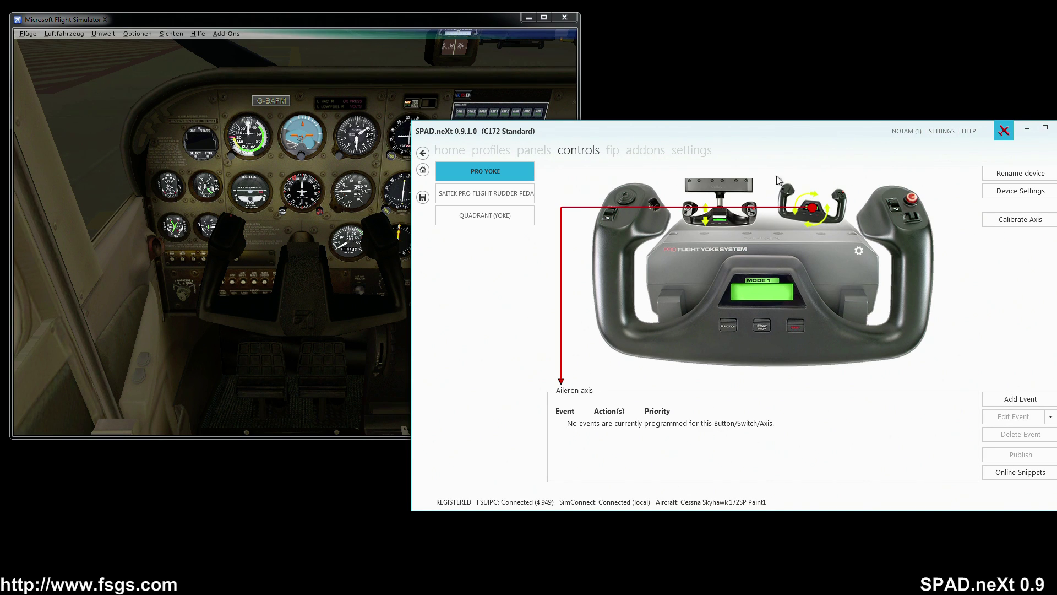
{"action": "left_click_drag", "start_coordinate": [759, 131], "coordinate": [666, 118]}
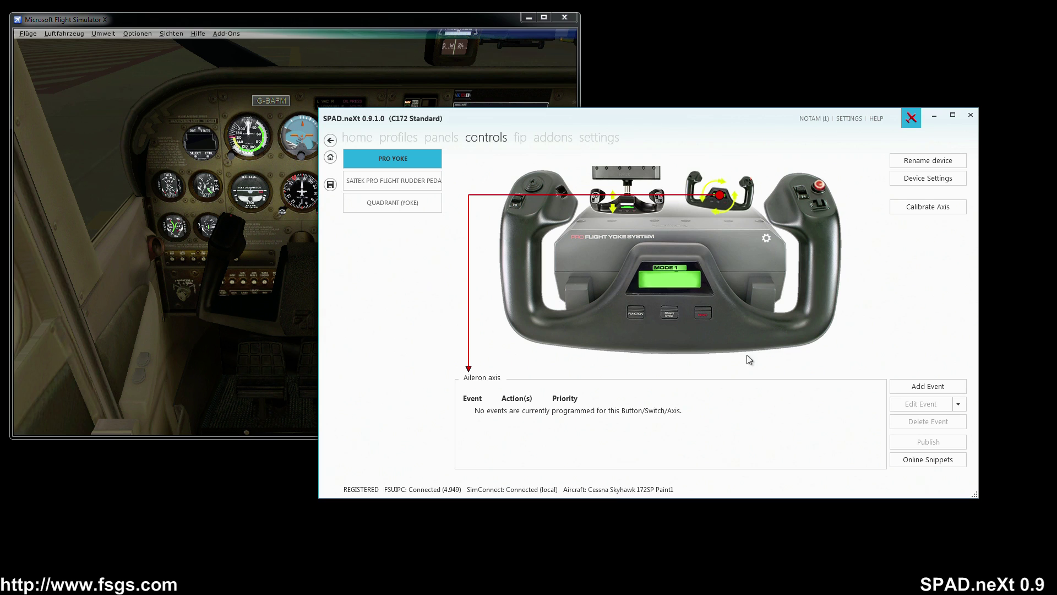
- Pick the Default - Pro Yoke snippet from the Complete Device online snippets and accept it
{"action": "left_click", "coordinate": [916, 463]}
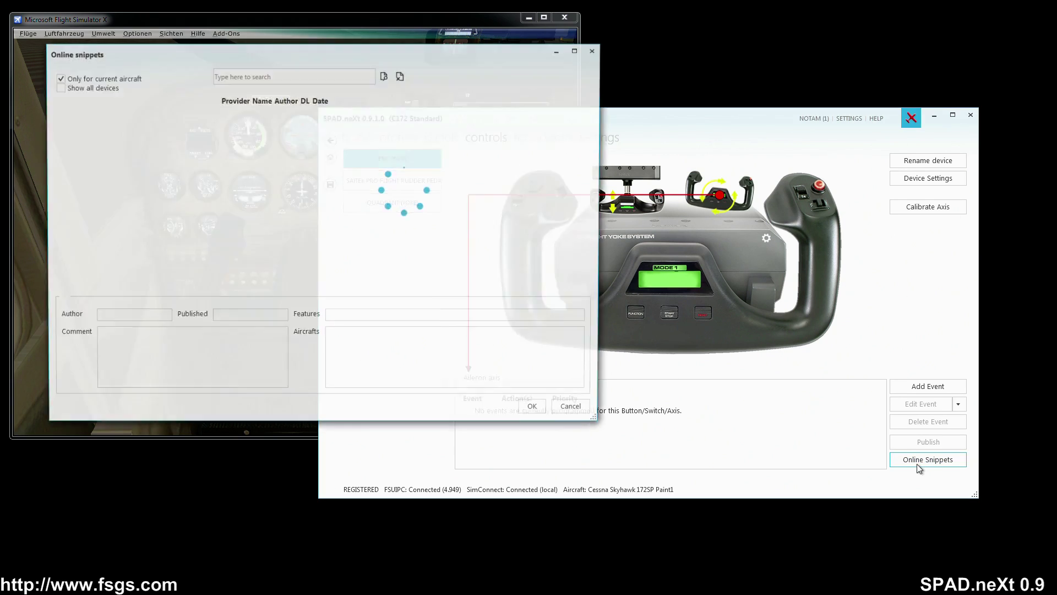
{"action": "left_click", "coordinate": [120, 176]}
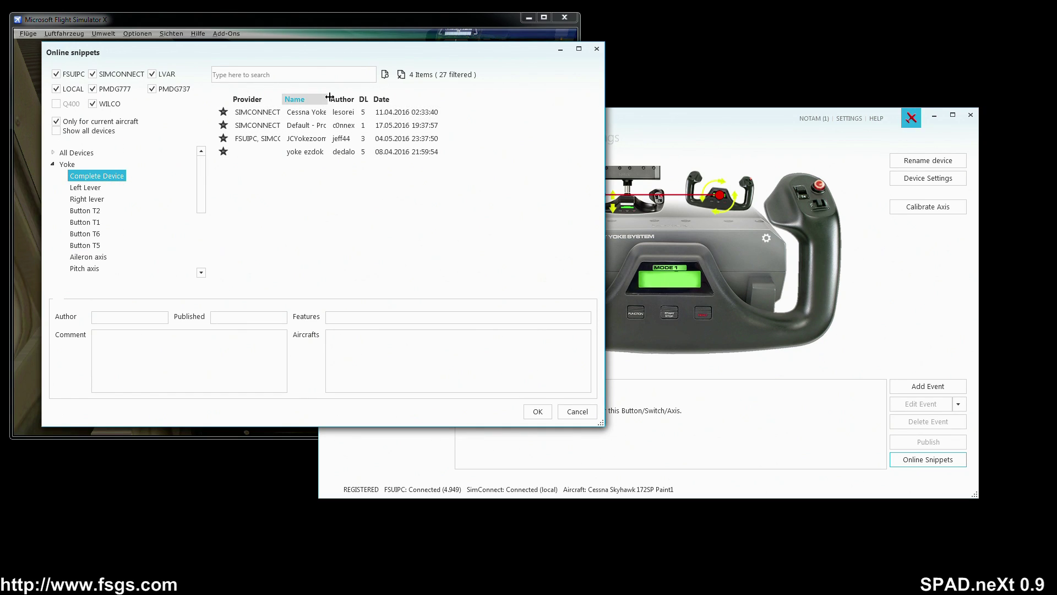
{"action": "left_click_drag", "start_coordinate": [329, 99], "coordinate": [404, 97]}
{"action": "left_click", "coordinate": [324, 128]}
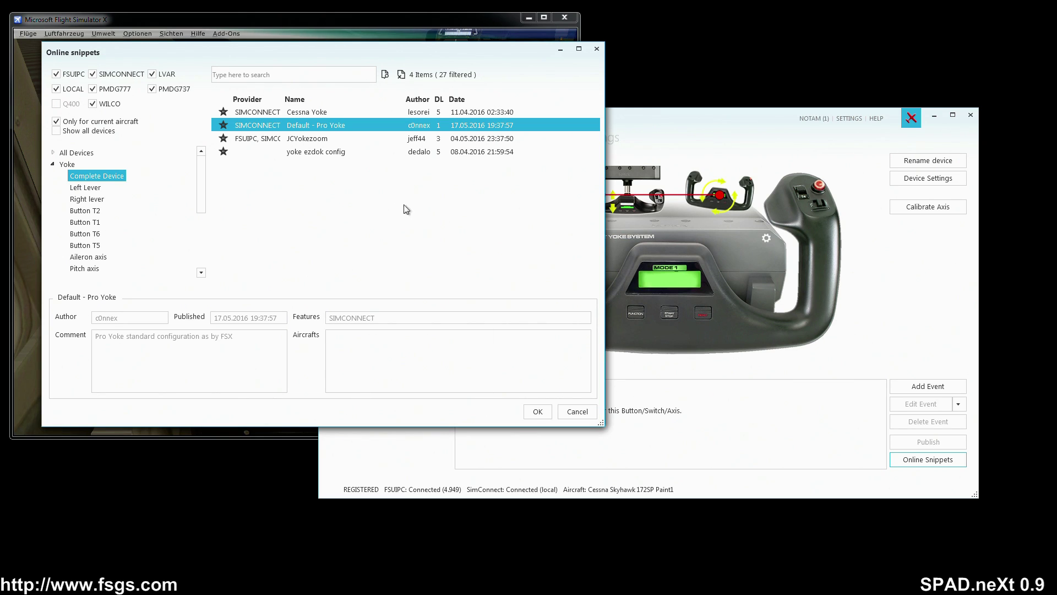
{"action": "left_click", "coordinate": [538, 414]}
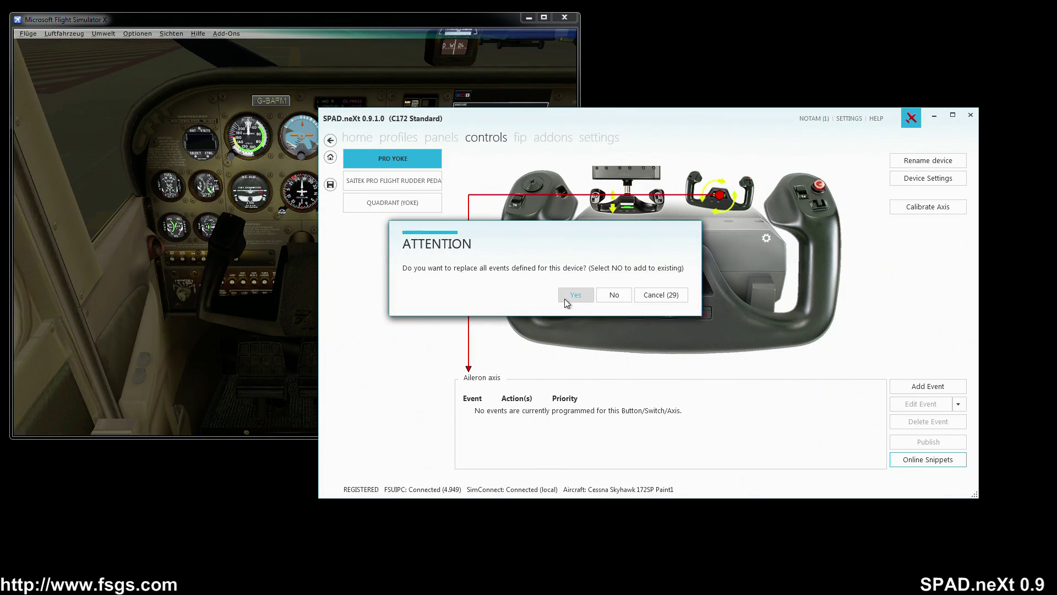
- Confirm replacing the yoke's events, review the aileron and hat switch mappings, then open the rudder pedals
{"action": "left_click", "coordinate": [566, 300]}
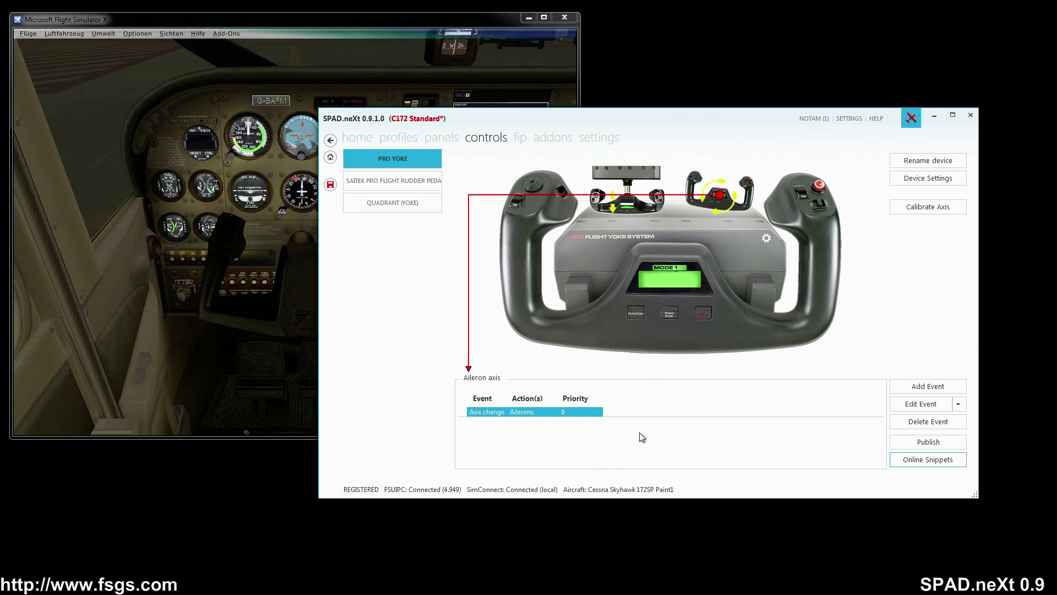
{"action": "left_click", "coordinate": [692, 206]}
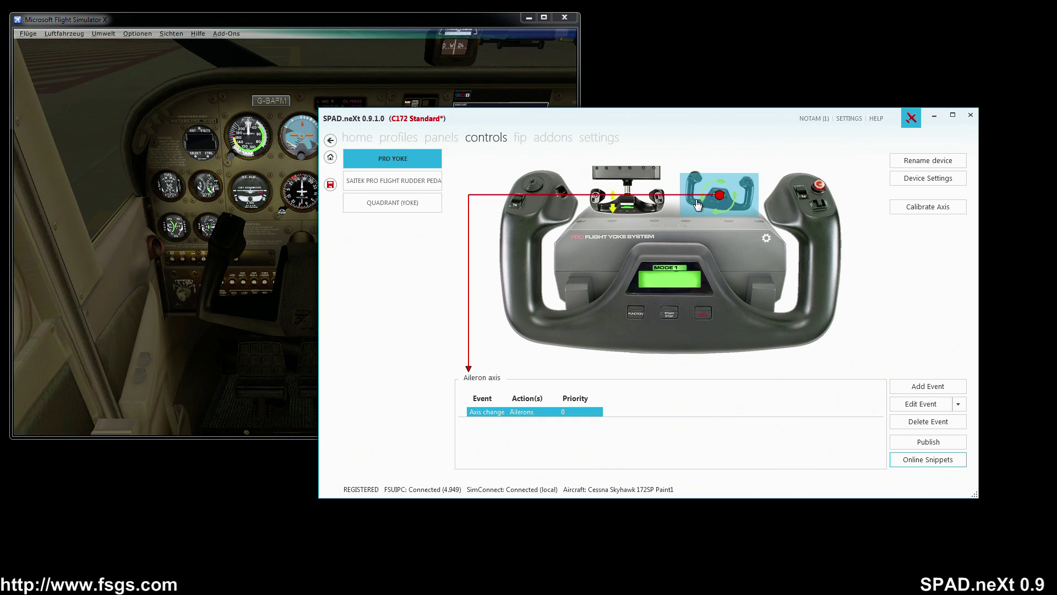
{"action": "left_click", "coordinate": [540, 191]}
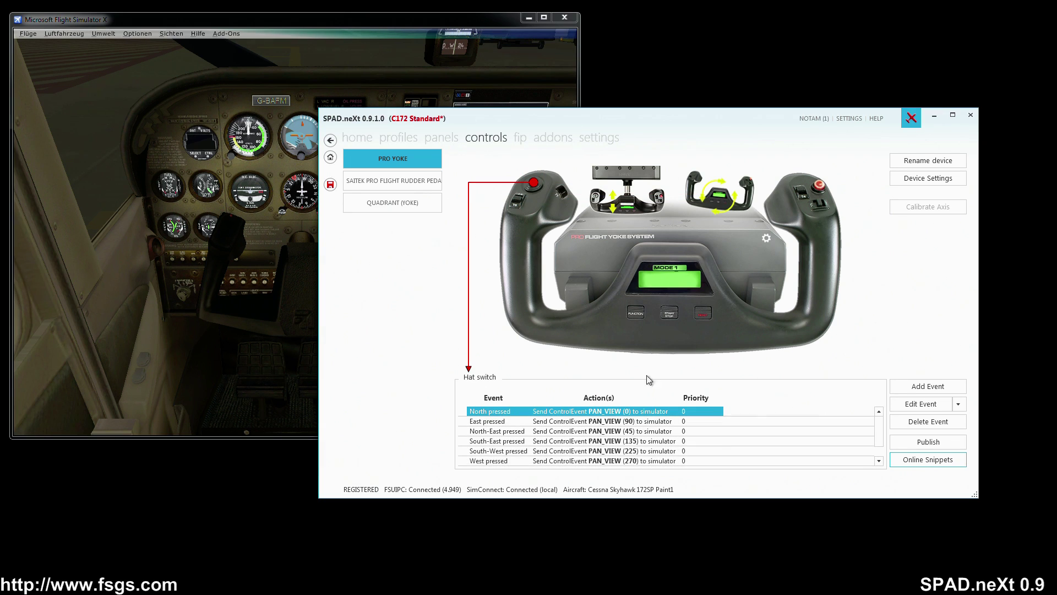
{"action": "left_click", "coordinate": [715, 205]}
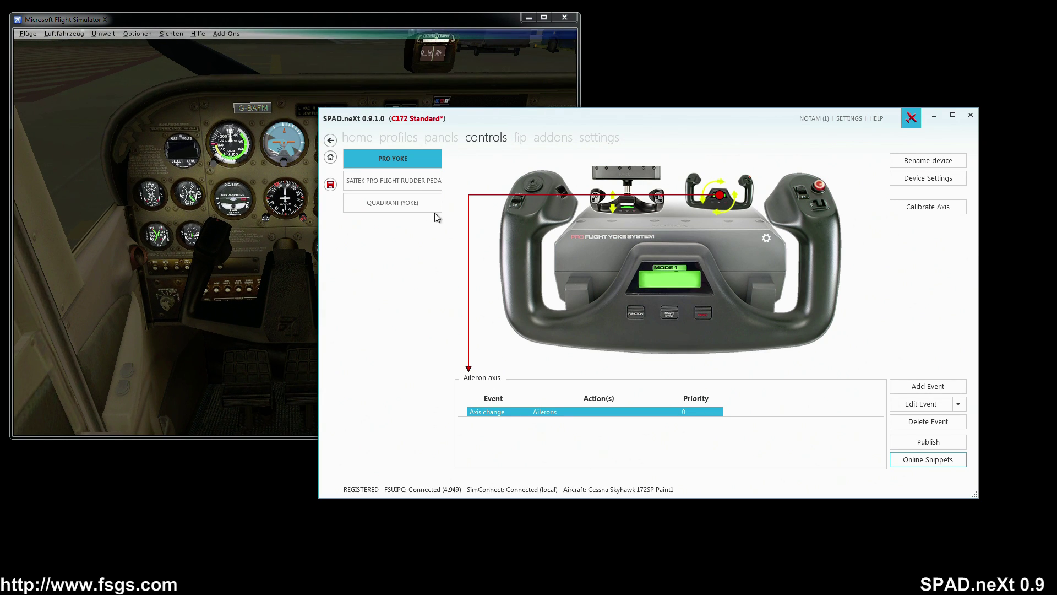
{"action": "left_click", "coordinate": [413, 183]}
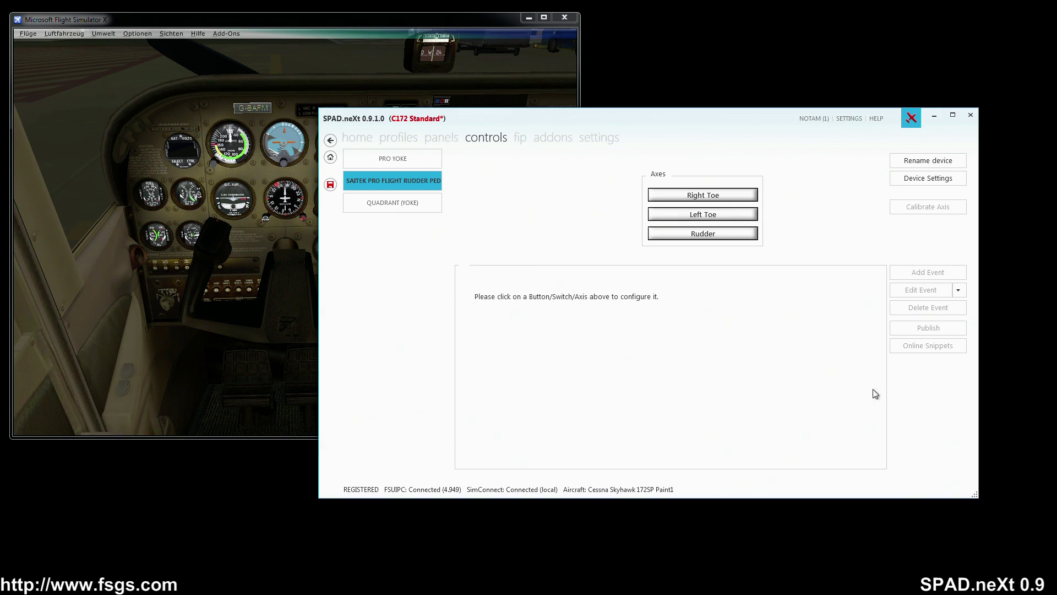
- Inspect the Right Toe axis and throttle quadrant, then return to the panels and fip pages
{"action": "left_click", "coordinate": [718, 206]}
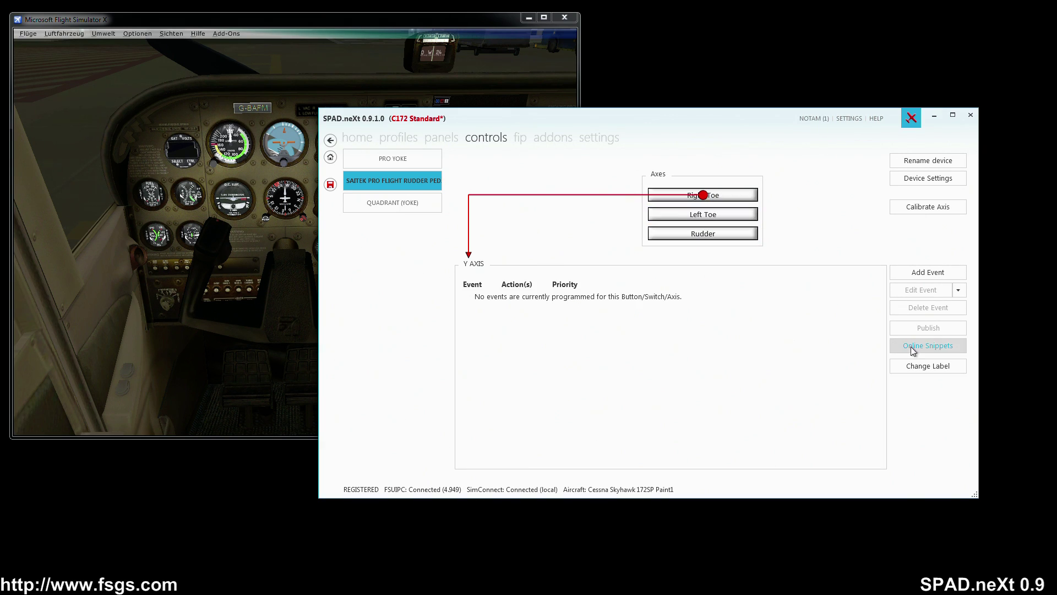
{"action": "left_click", "coordinate": [409, 206]}
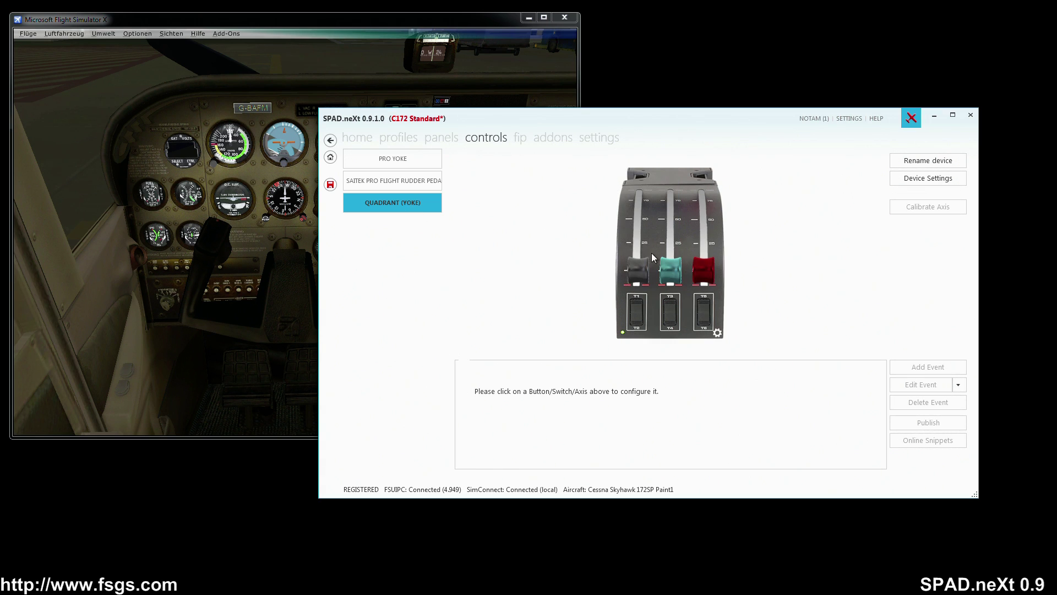
{"action": "left_click", "coordinate": [438, 139]}
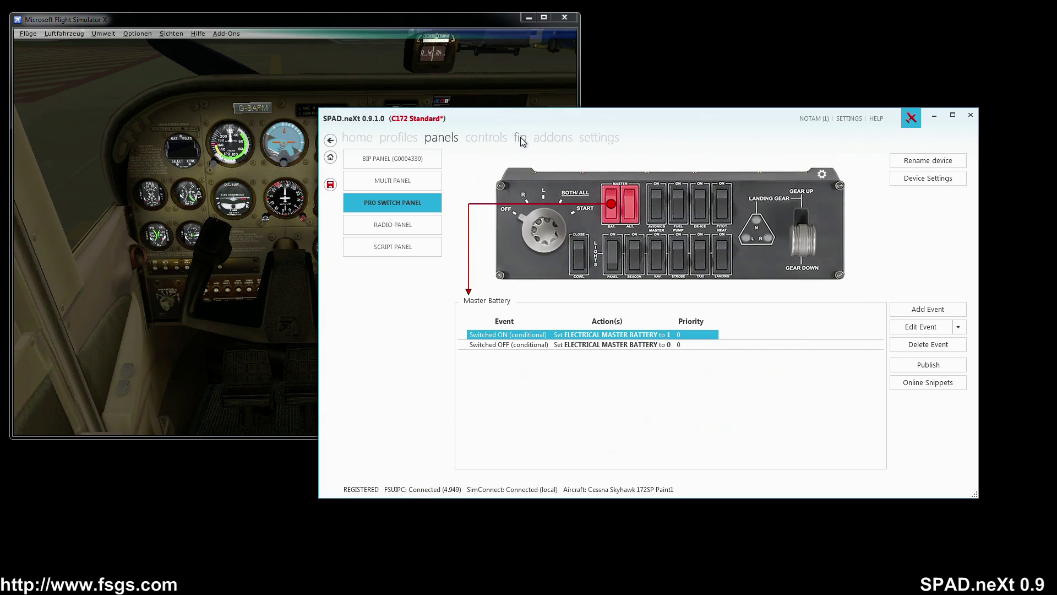
{"action": "left_click", "coordinate": [521, 140]}
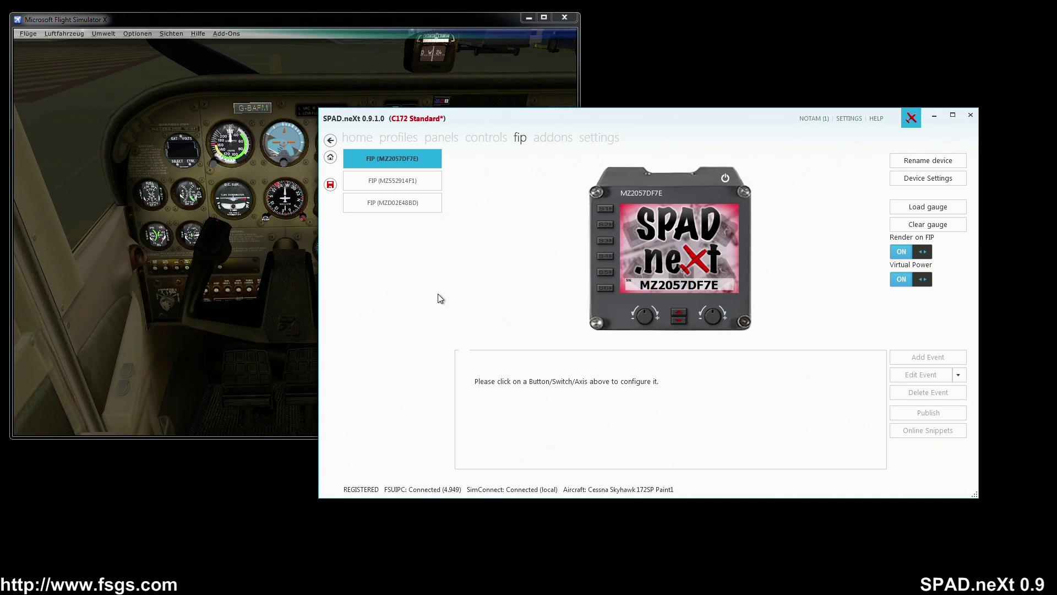
- Load the Altimeter gauge from the Saitek collection onto the first FIP
{"action": "left_click", "coordinate": [912, 212]}
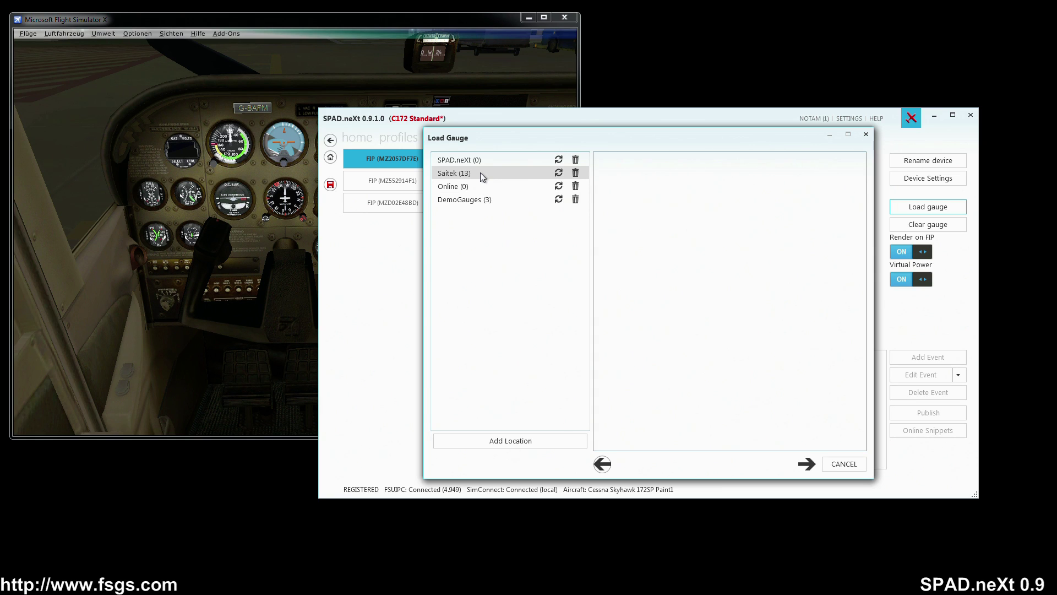
{"action": "left_click", "coordinate": [480, 173]}
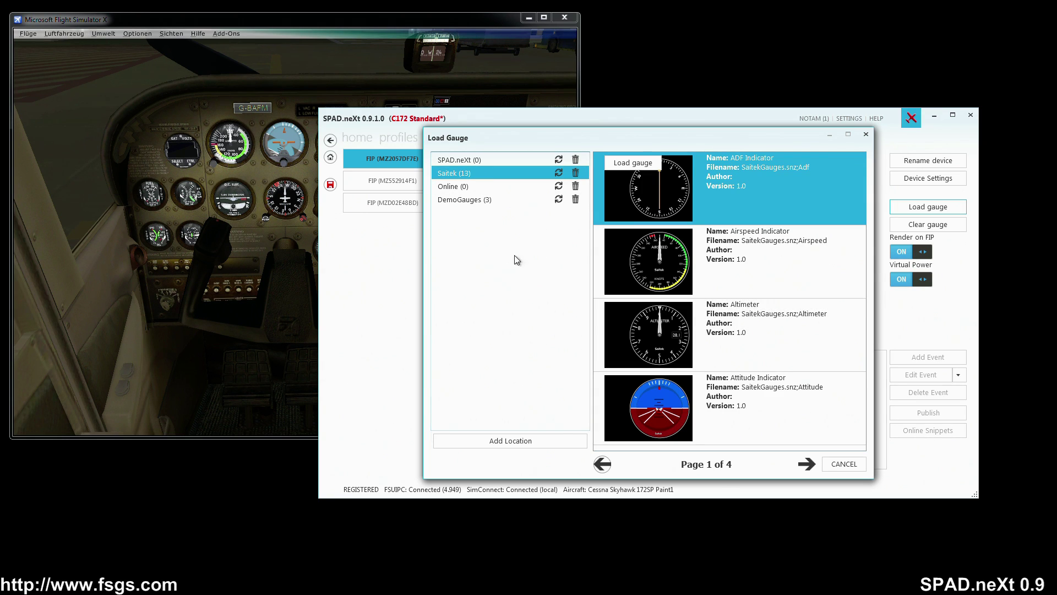
{"action": "scroll", "coordinate": [693, 333], "scroll_direction": "down", "scroll_amount": 1}
{"action": "scroll", "coordinate": [692, 336], "scroll_direction": "up", "scroll_amount": 1}
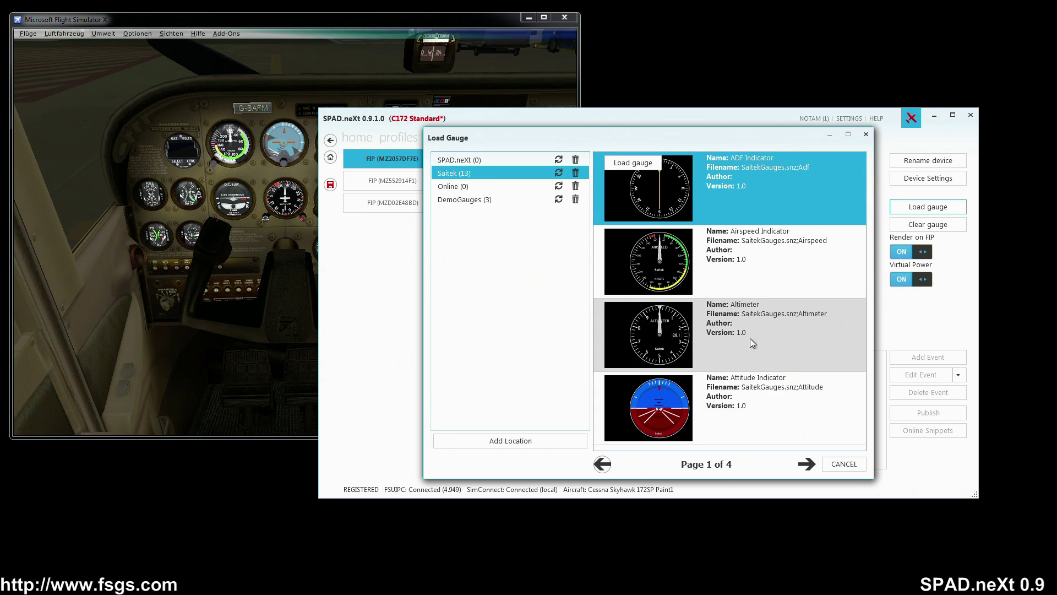
{"action": "left_click", "coordinate": [682, 346]}
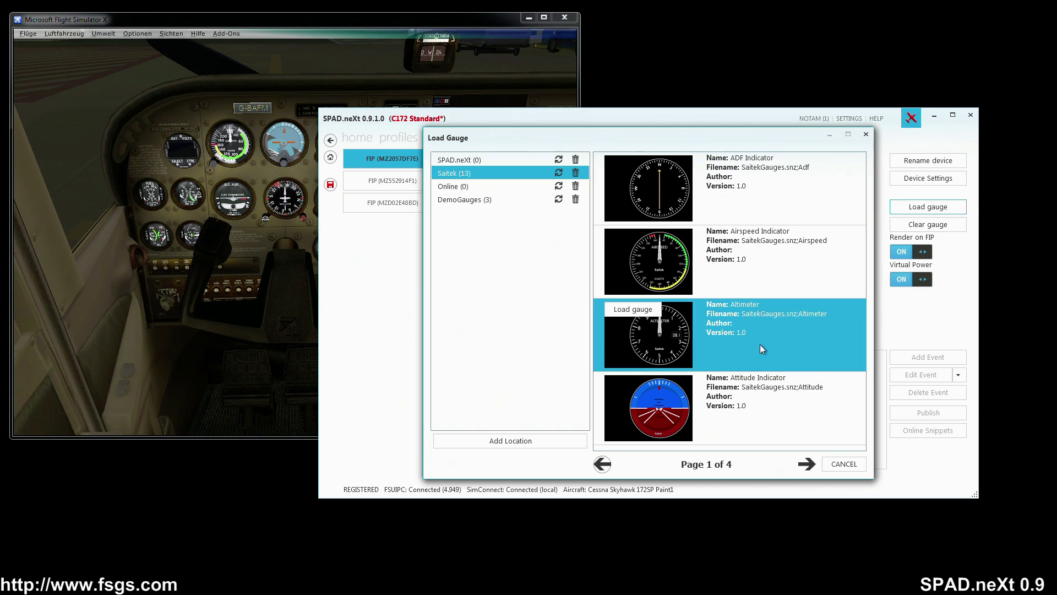
{"action": "left_click", "coordinate": [639, 306]}
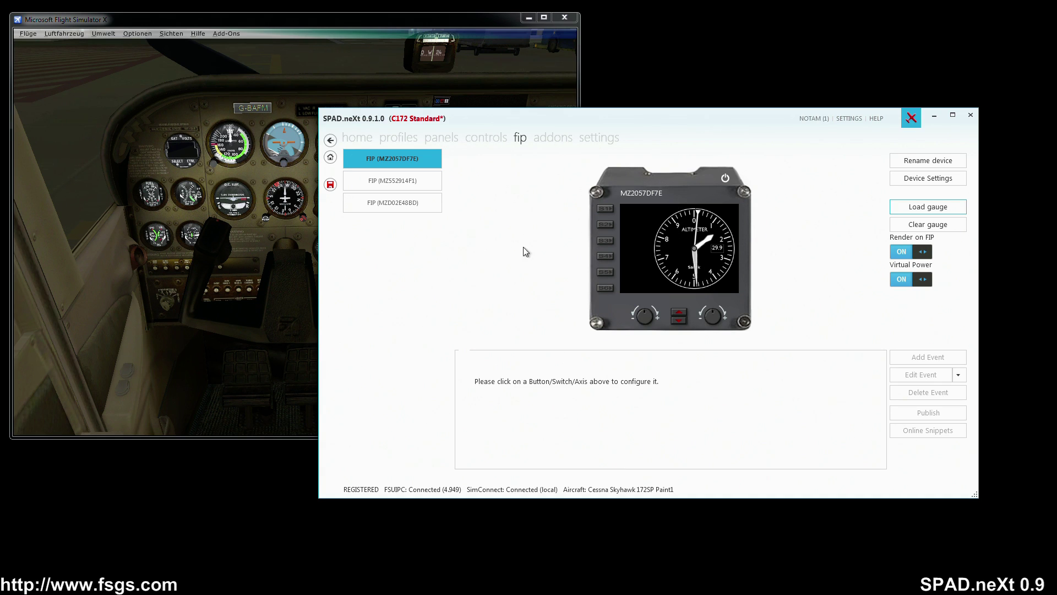
- Load the Airspeed Indicator from DemoGauges onto the second FIP, MZ552914F1
{"action": "left_click", "coordinate": [397, 183]}
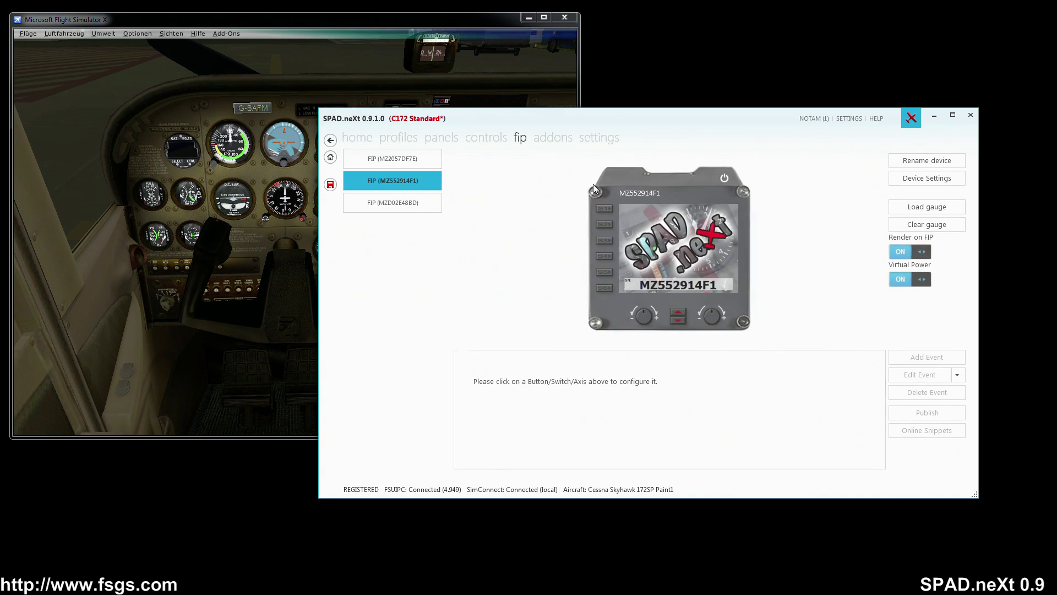
{"action": "left_click", "coordinate": [928, 207]}
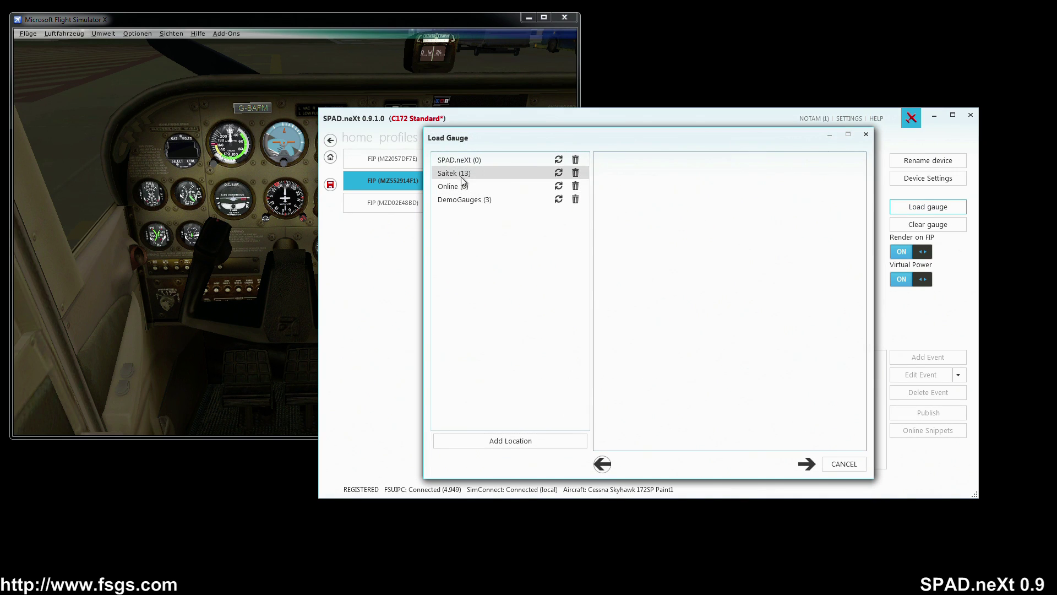
{"action": "left_click", "coordinate": [461, 201]}
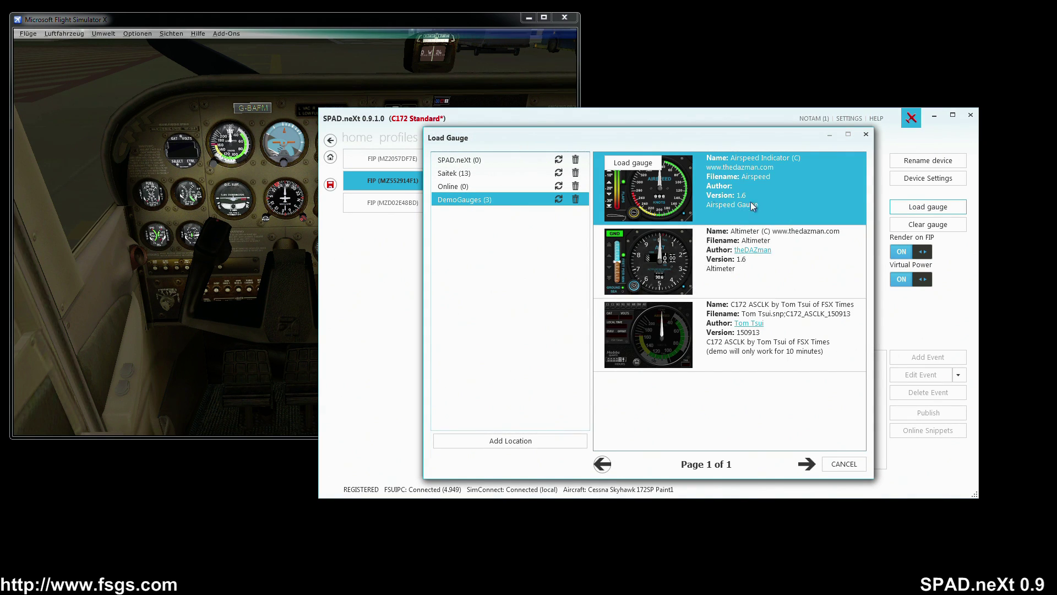
{"action": "left_click", "coordinate": [638, 164]}
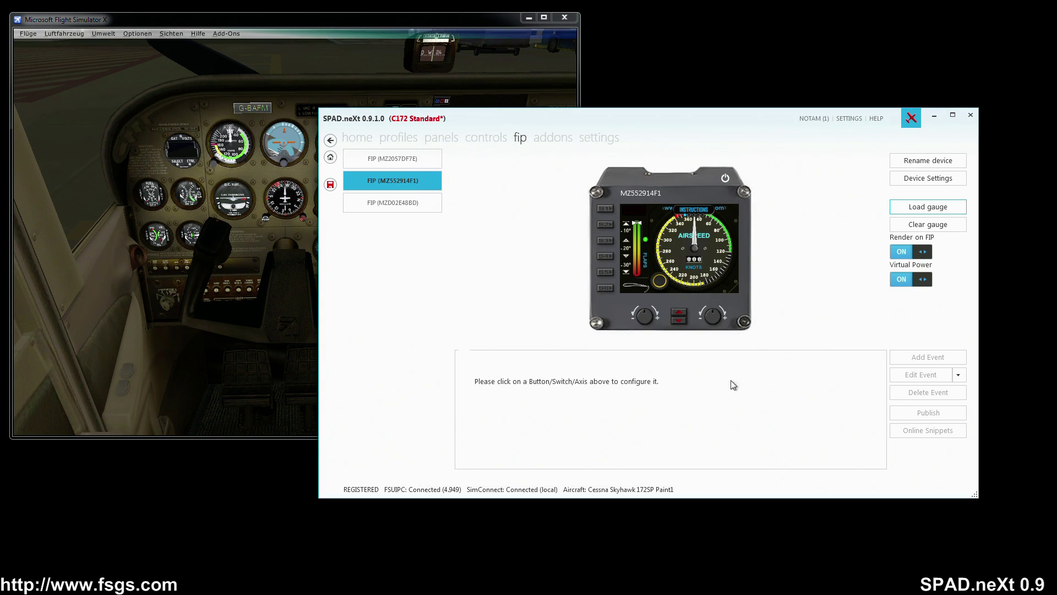
- Load the C172 ASCLK gauge from DemoGauges onto the third FIP, then open the panels page
{"action": "left_click", "coordinate": [399, 204]}
{"action": "left_click", "coordinate": [928, 207]}
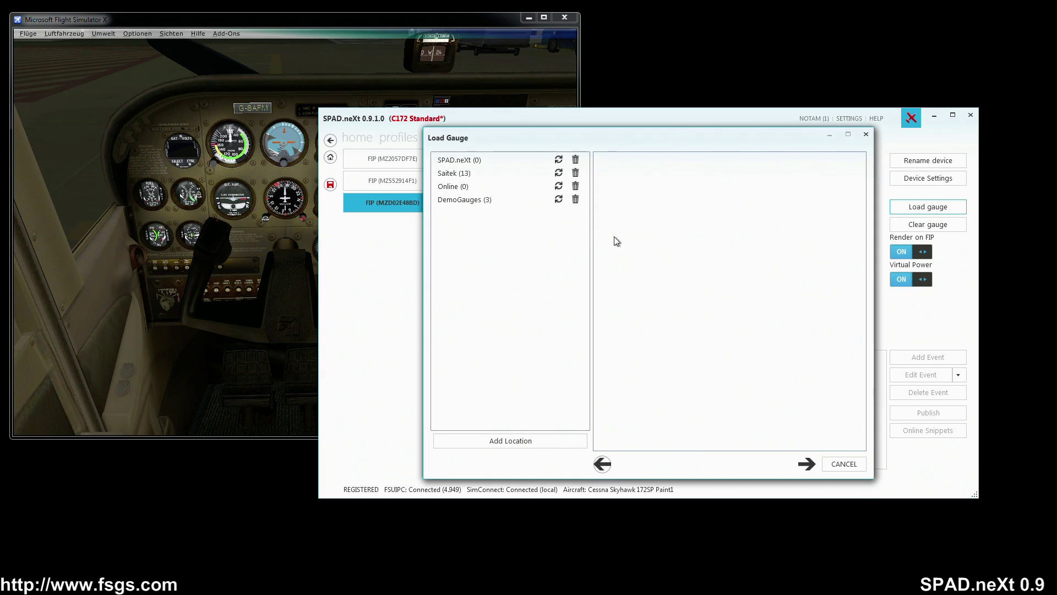
{"action": "left_click", "coordinate": [460, 200]}
{"action": "left_click", "coordinate": [666, 347]}
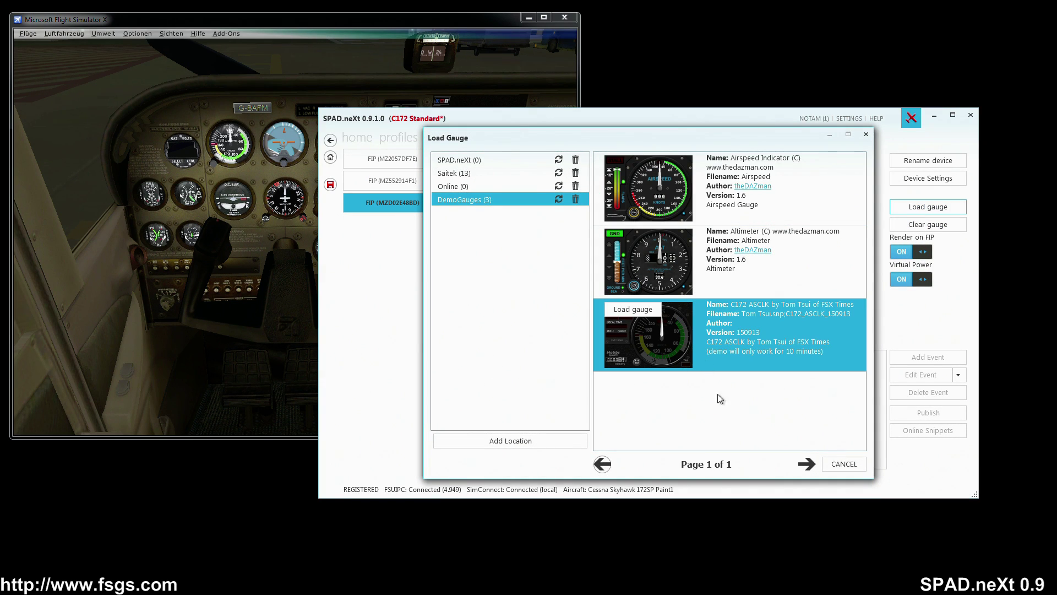
{"action": "left_click", "coordinate": [633, 309]}
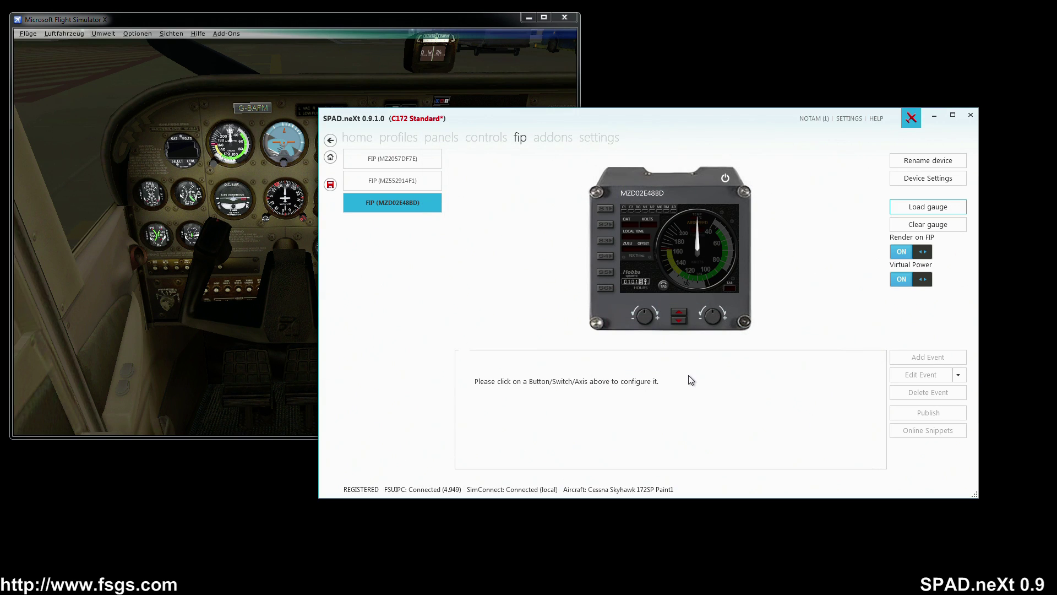
{"action": "left_click", "coordinate": [438, 138]}
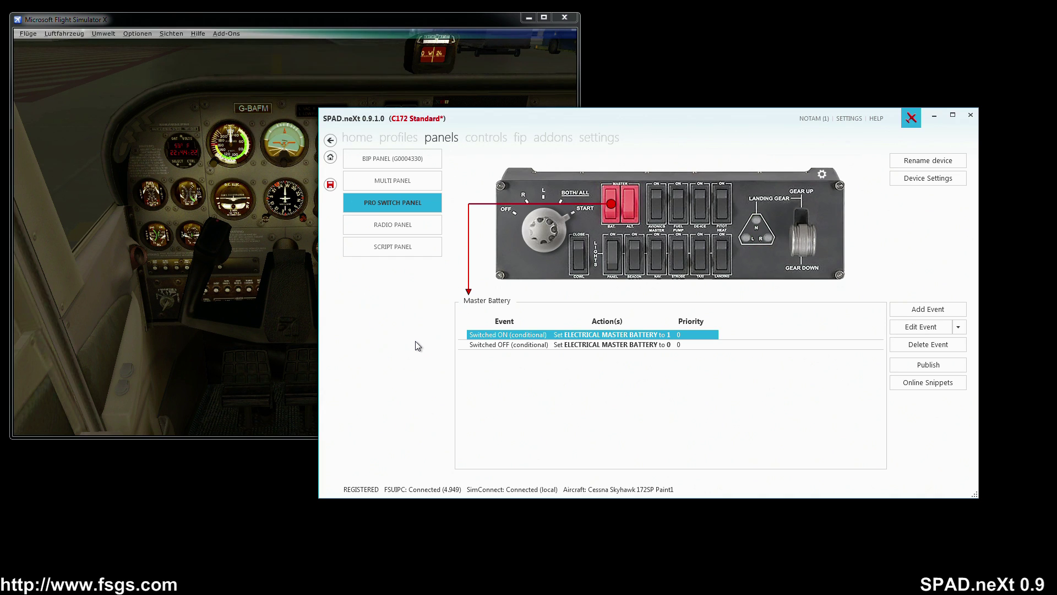
- Show the radio panel's upper COM1 selector events and save the C172 Standard profile as version 0.2
{"action": "left_click", "coordinate": [414, 229]}
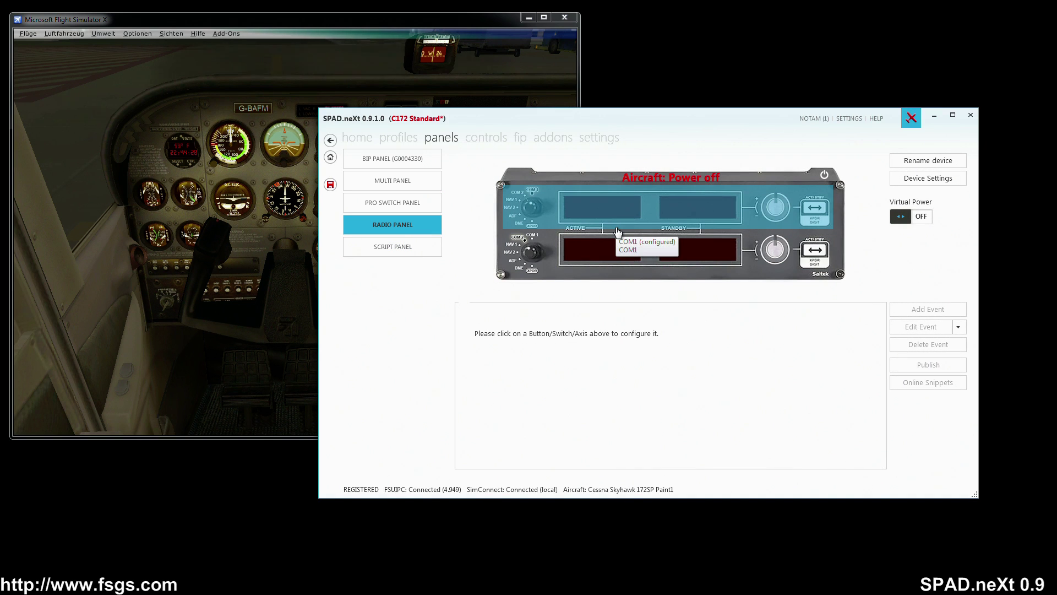
{"action": "left_click", "coordinate": [585, 220]}
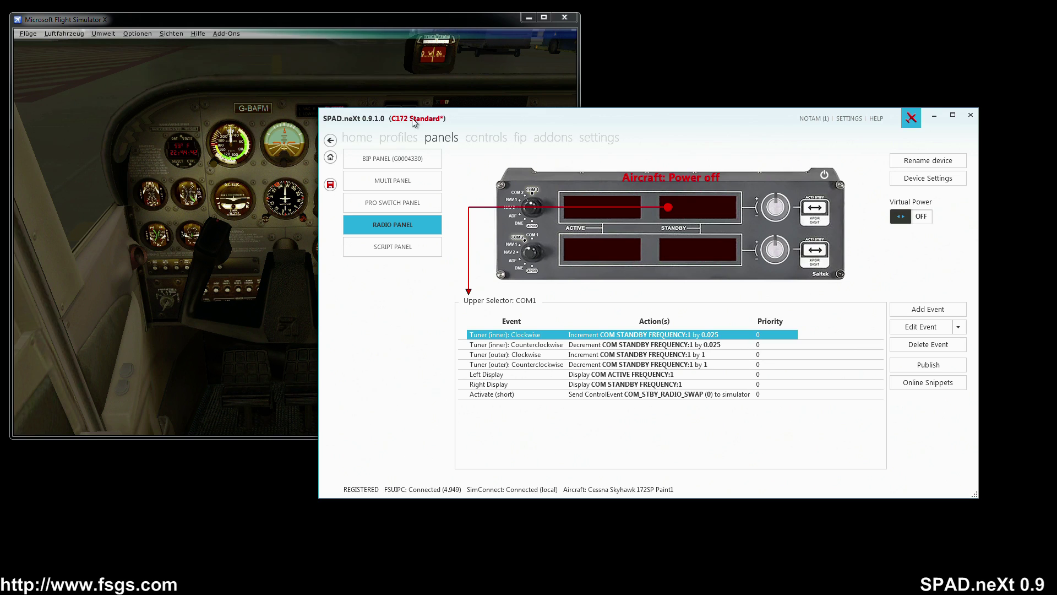
{"action": "left_click", "coordinate": [331, 185]}
- Activate the profile named Profile, then choose to end the current simulator flight
{"action": "left_click", "coordinate": [396, 139]}
{"action": "left_click", "coordinate": [657, 267]}
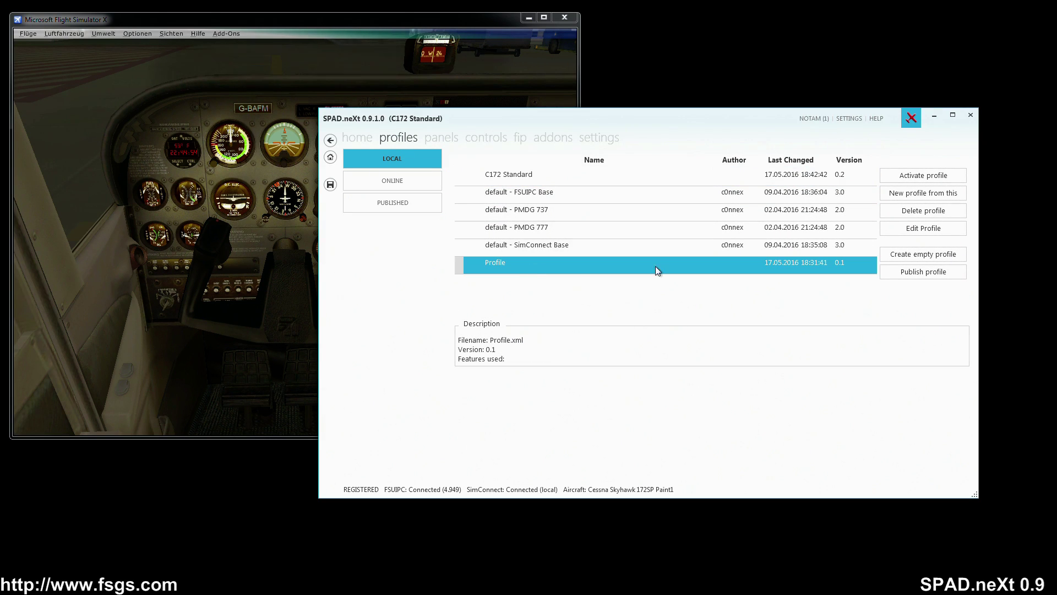
{"action": "left_click", "coordinate": [925, 175]}
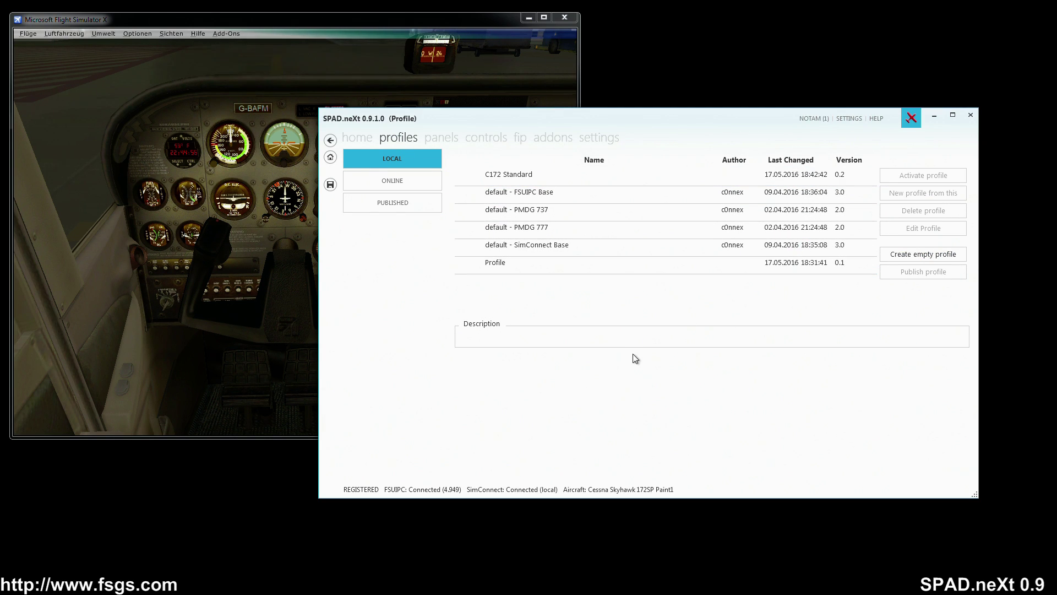
{"action": "left_click", "coordinate": [28, 34]}
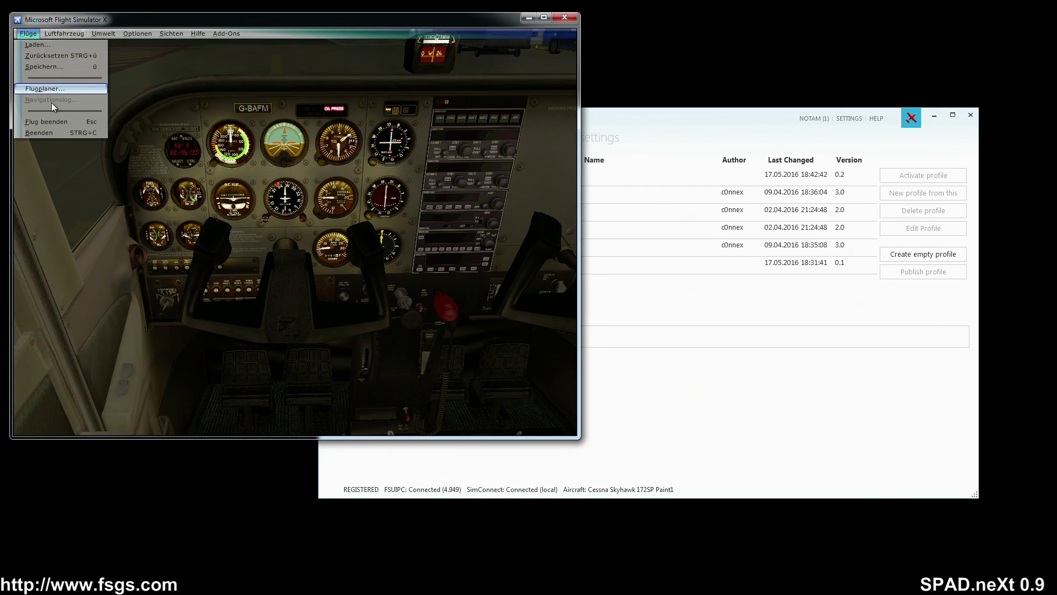
{"action": "left_click", "coordinate": [51, 121]}
- Confirm ending the Cessna flight and start the saved bomardie flight, bringing up SPAD.neXt's profile prompt
{"action": "left_click", "coordinate": [289, 198]}
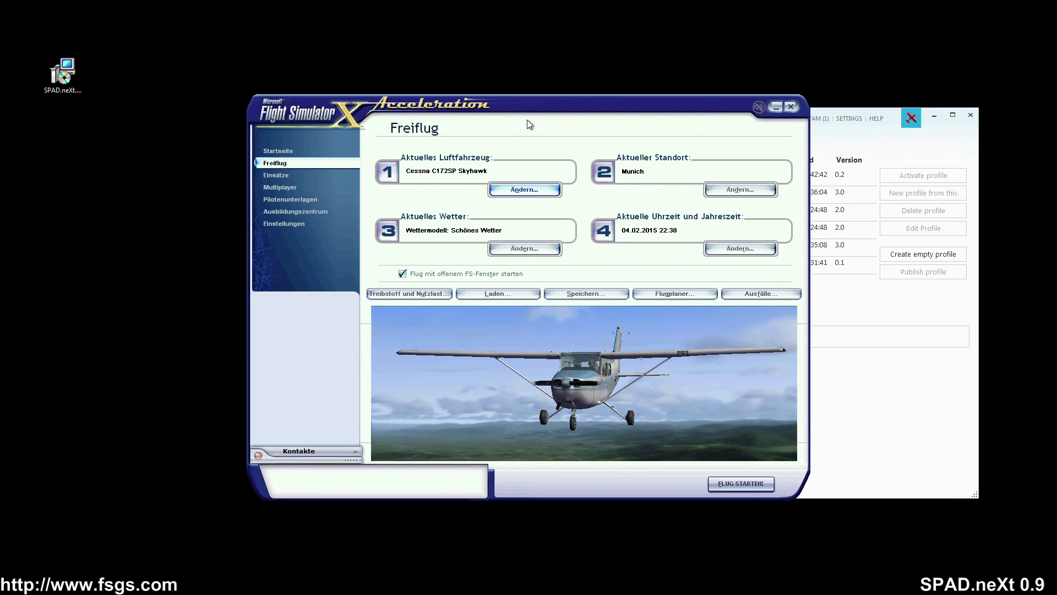
{"action": "left_click_drag", "start_coordinate": [524, 104], "coordinate": [330, 52]}
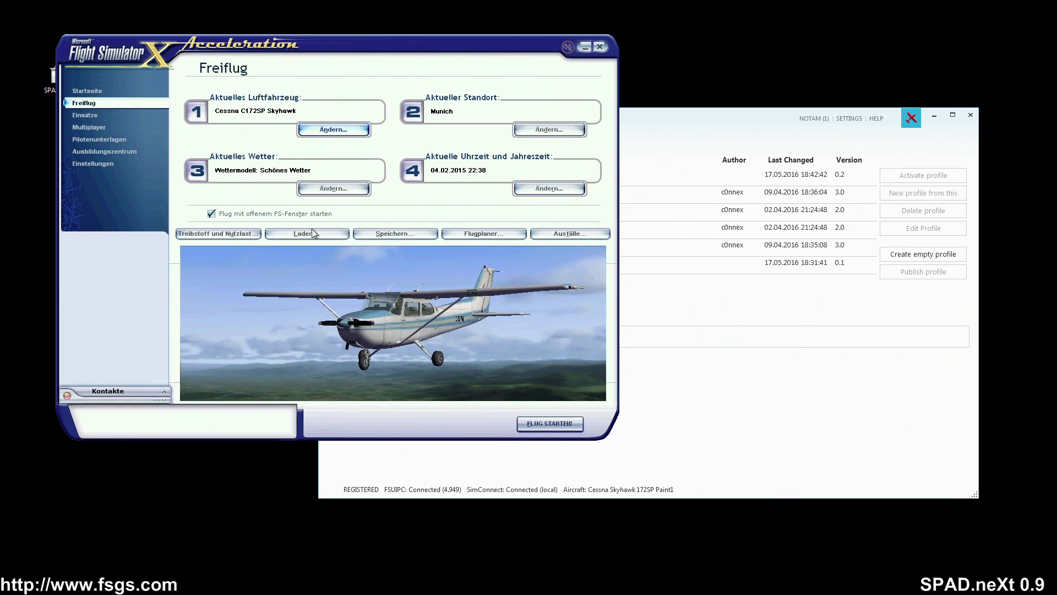
{"action": "left_click", "coordinate": [306, 233]}
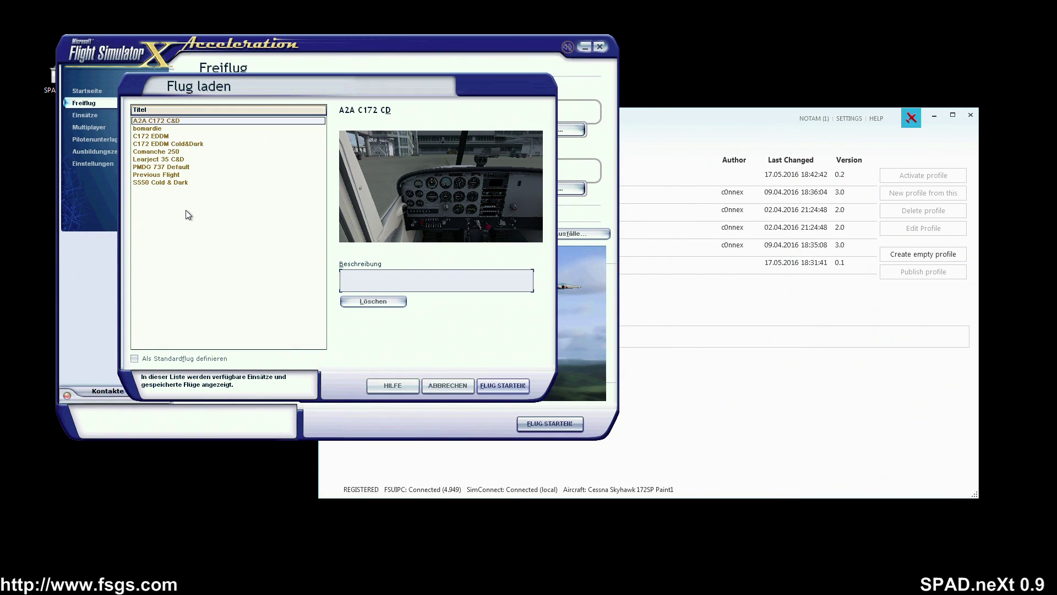
{"action": "left_click", "coordinate": [162, 129]}
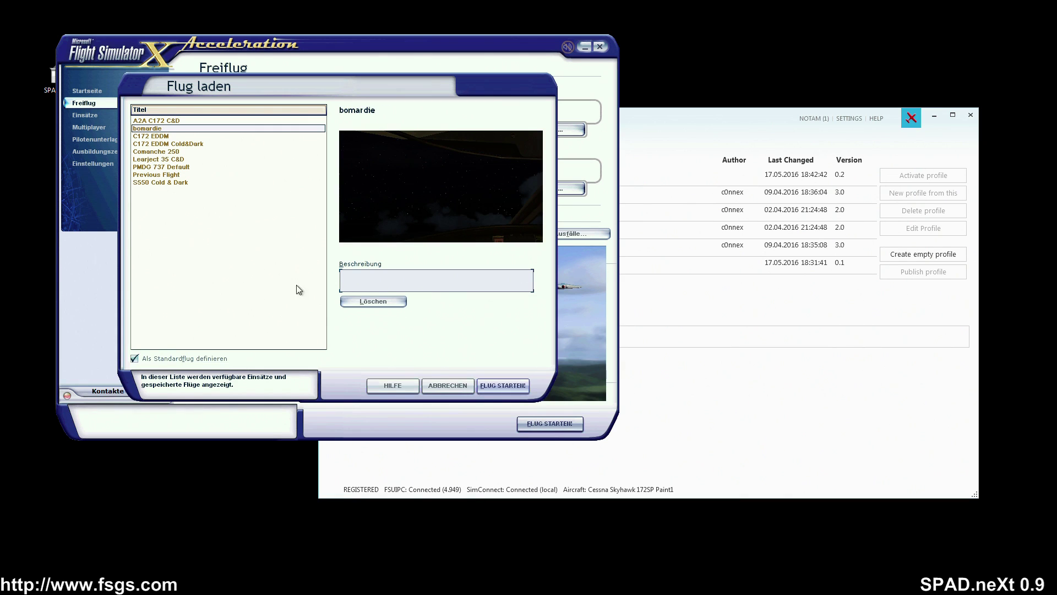
{"action": "left_click", "coordinate": [493, 387]}
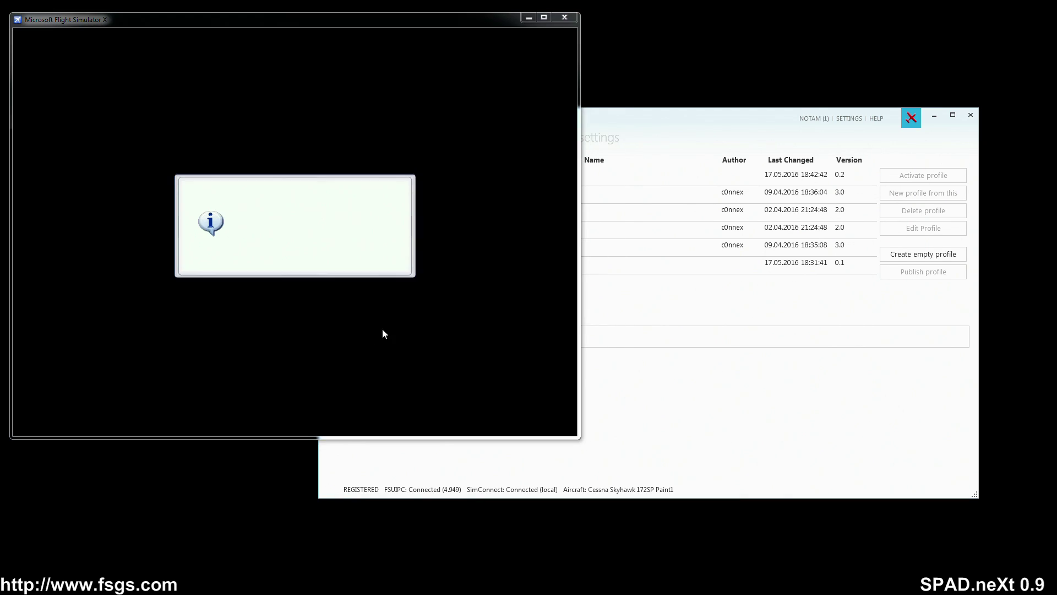
{"action": "left_click", "coordinate": [722, 217]}
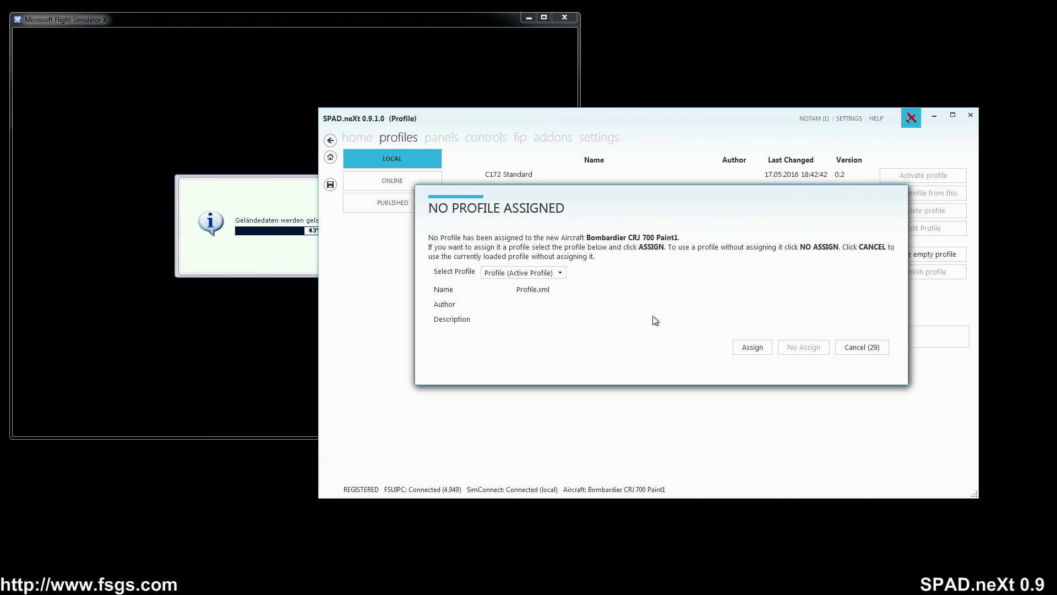
- Cancel the No Profile Assigned prompt for the CRJ 700 and open the simulator's Flüge menu
{"action": "left_click", "coordinate": [849, 348]}
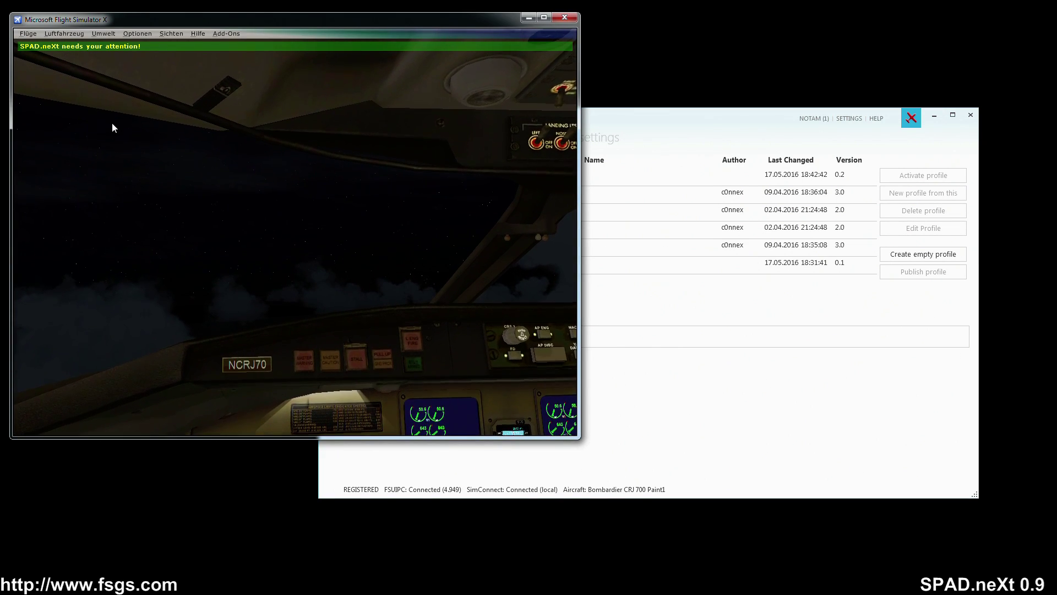
{"action": "left_click", "coordinate": [31, 34]}
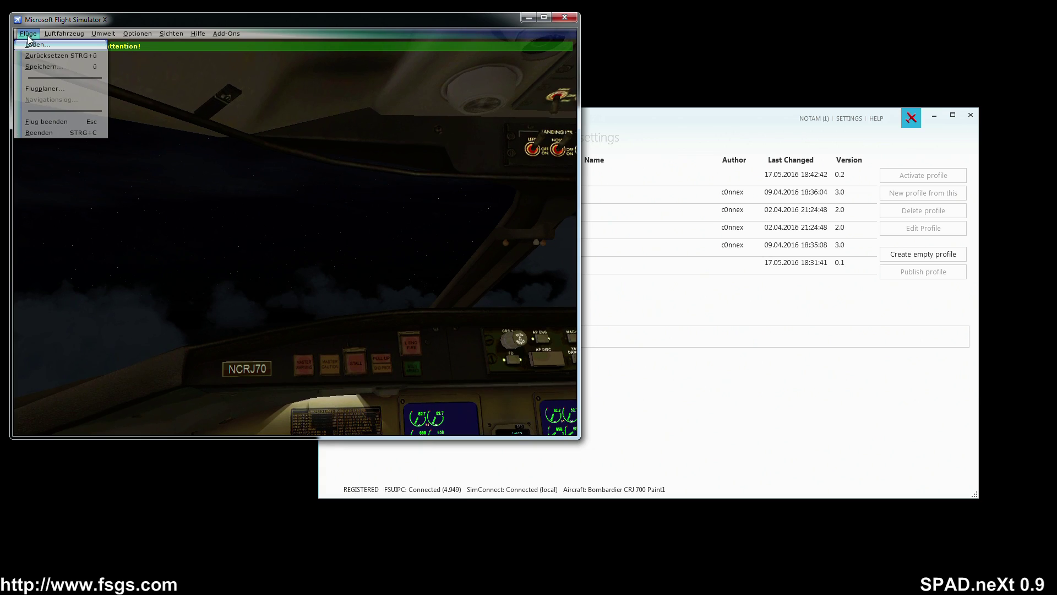
- End the CRJ flight and start the saved C172 EDDM Cold&Dark flight
{"action": "left_click", "coordinate": [47, 121]}
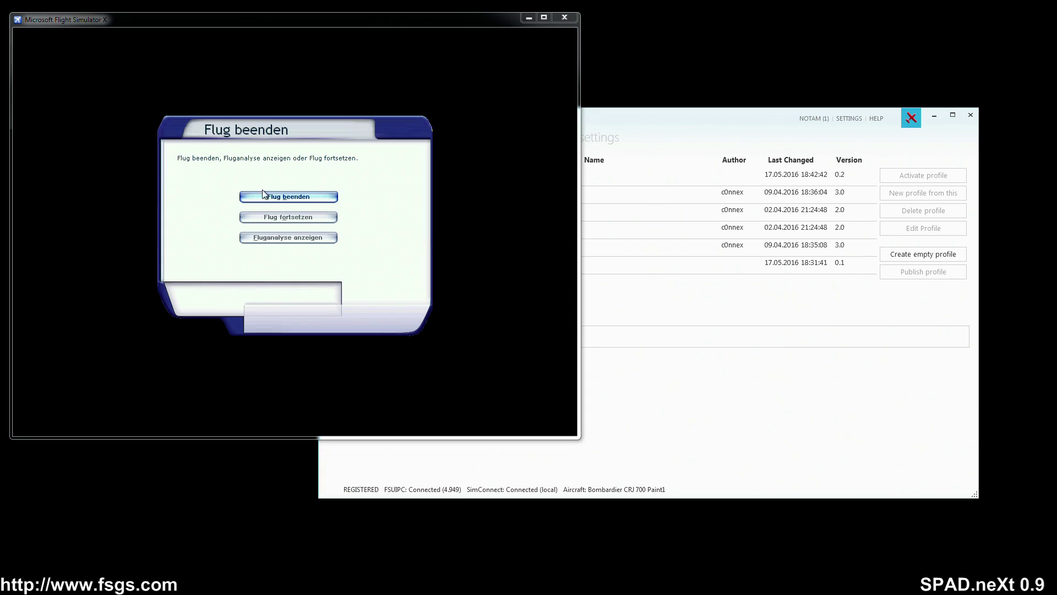
{"action": "left_click", "coordinate": [302, 199]}
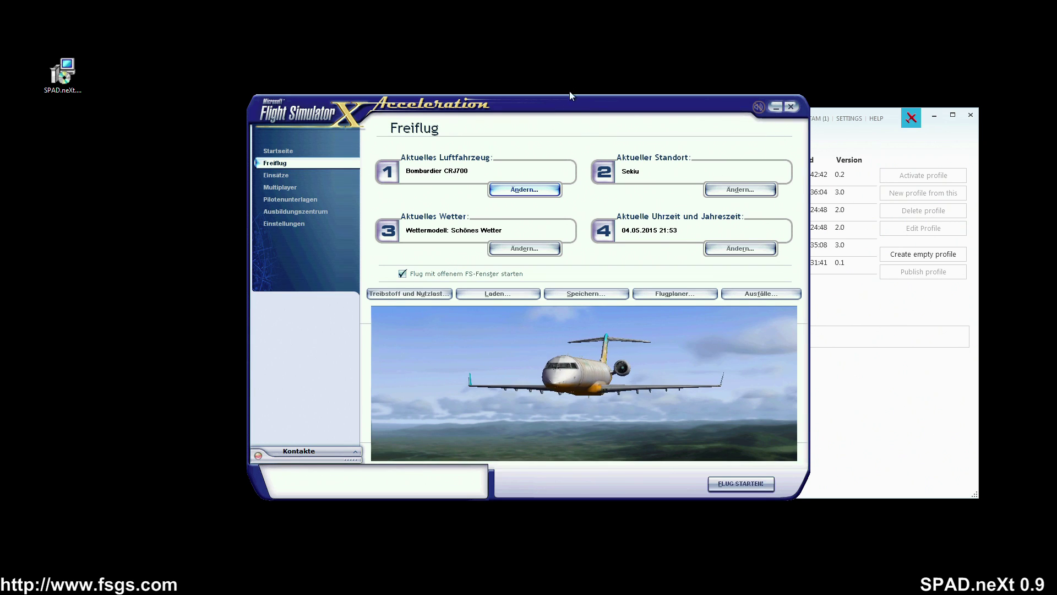
{"action": "left_click_drag", "start_coordinate": [569, 93], "coordinate": [362, 38]}
{"action": "left_click", "coordinate": [305, 230]}
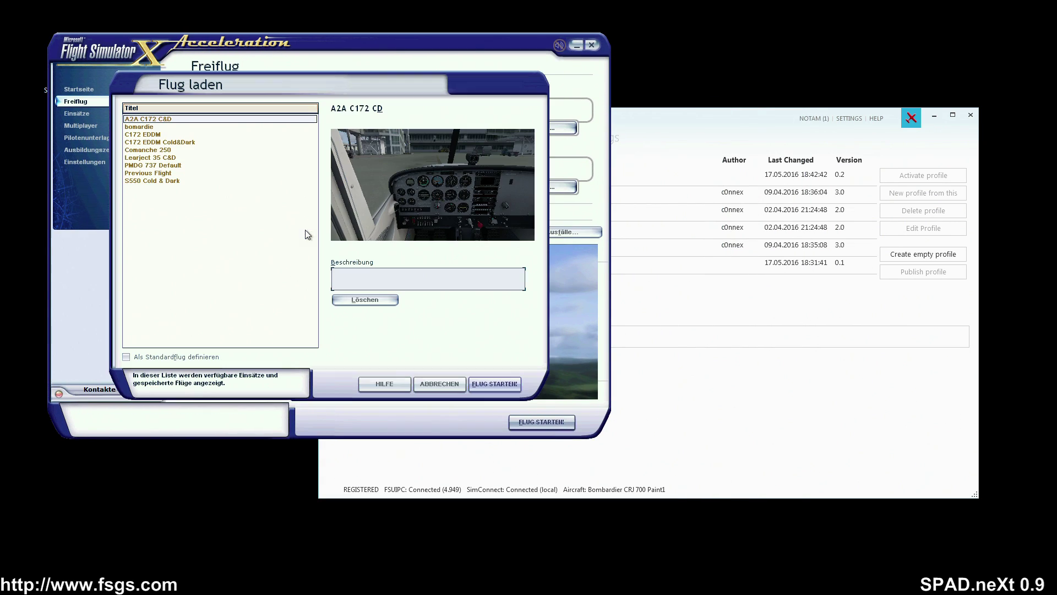
{"action": "left_click", "coordinate": [146, 142]}
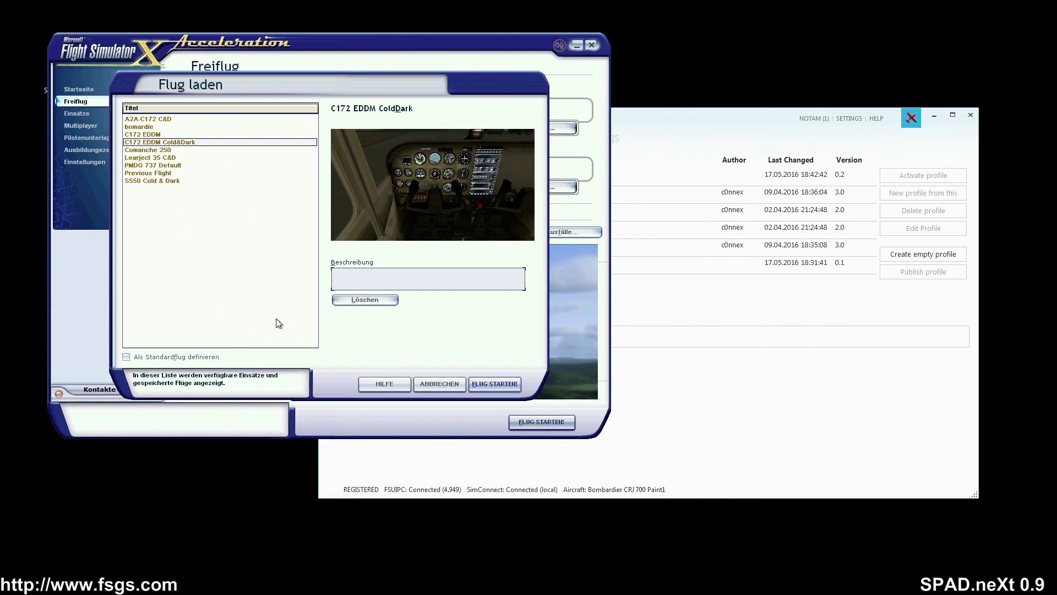
{"action": "left_click", "coordinate": [496, 385]}
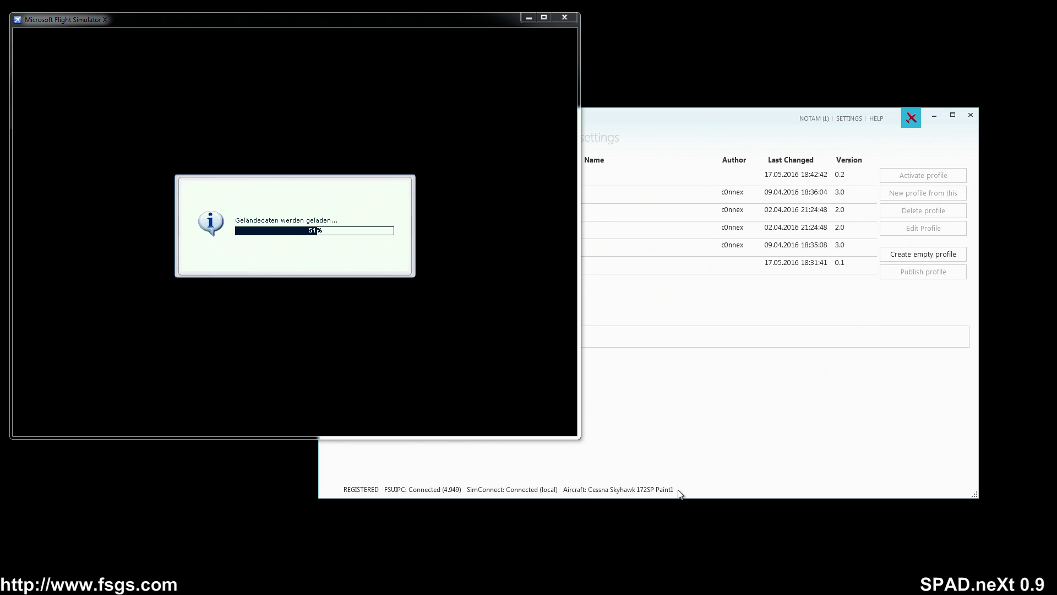
- Bring SPAD.neXt forward once the Cessna loads, showing C172 Standard active again
{"action": "left_click", "coordinate": [655, 447]}
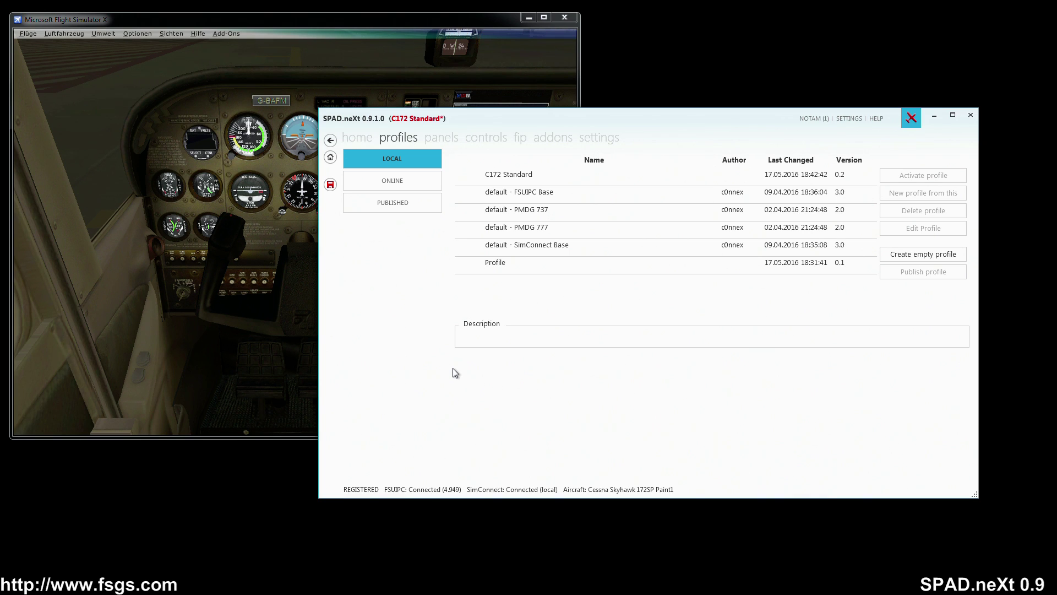
- Scroll through the ONLINE shared profiles and show the Archer II profile's details
{"action": "left_click", "coordinate": [417, 181]}
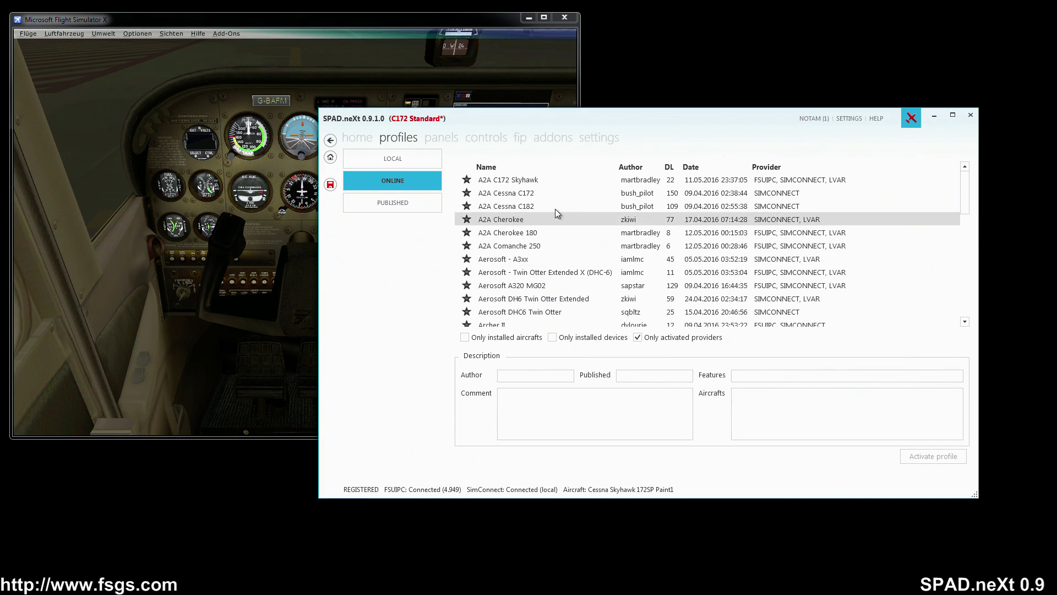
{"action": "scroll", "coordinate": [553, 273], "scroll_direction": "down", "scroll_amount": 6}
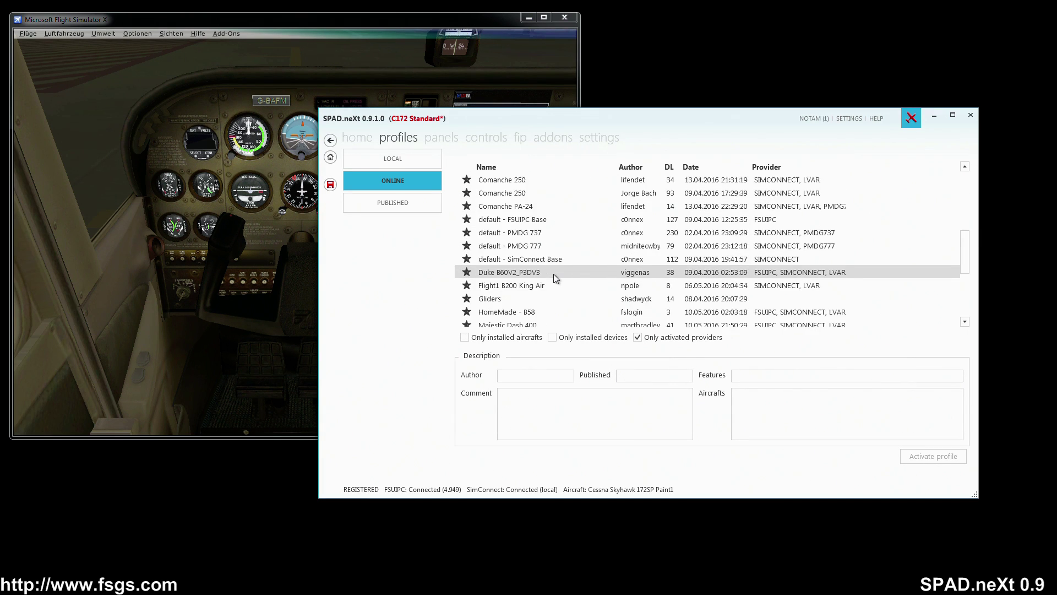
{"action": "scroll", "coordinate": [553, 273], "scroll_direction": "down", "scroll_amount": 4}
{"action": "scroll", "coordinate": [553, 276], "scroll_direction": "up", "scroll_amount": 10}
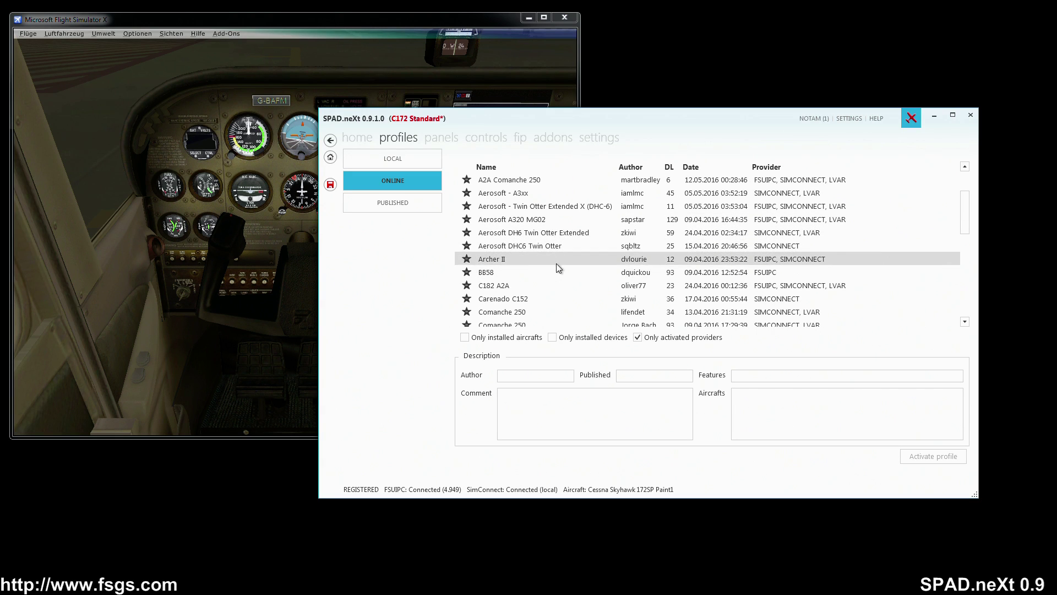
{"action": "left_click", "coordinate": [552, 261]}
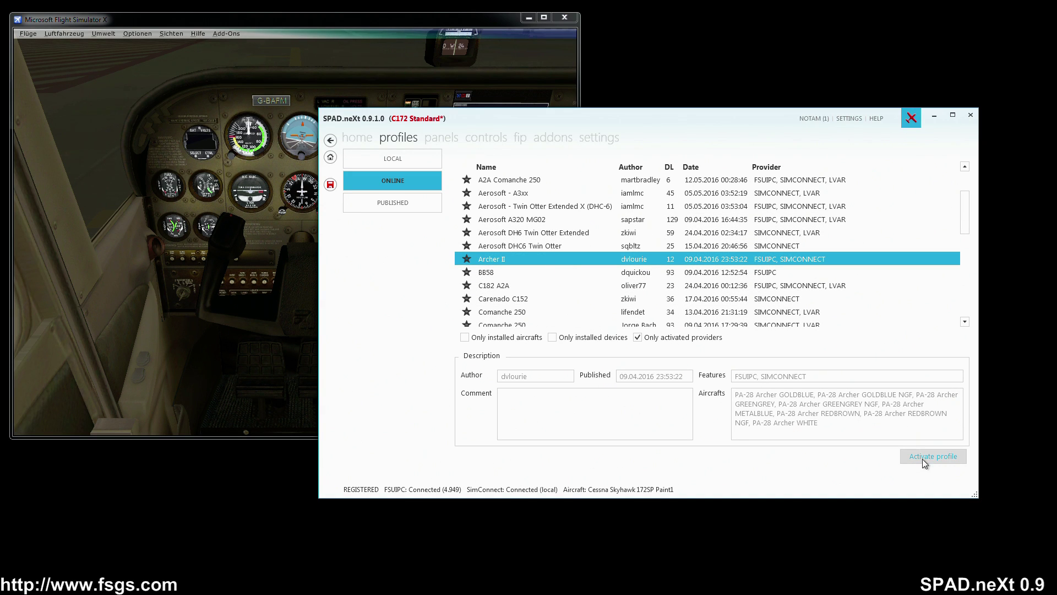